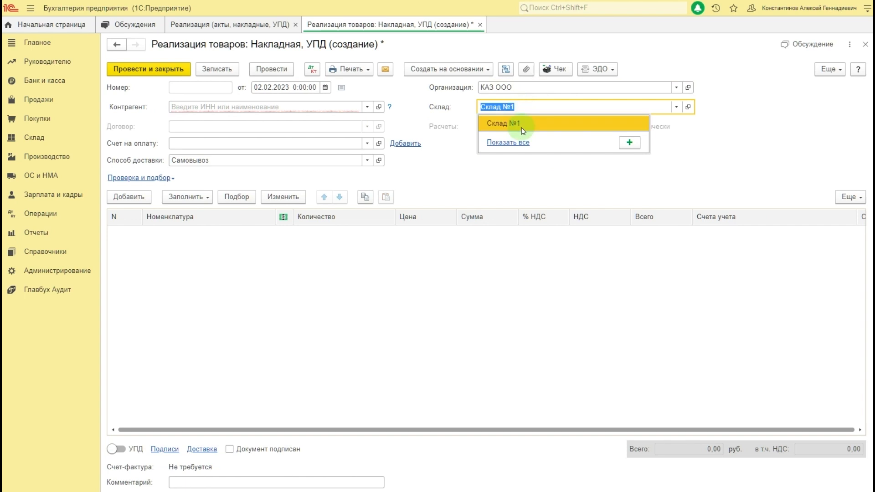
# Choose СИТИЛИНК ООО as the buyer and create a customer contract named Основной for the sale.
pyautogui.click(245, 107)
pyautogui.click(217, 199)
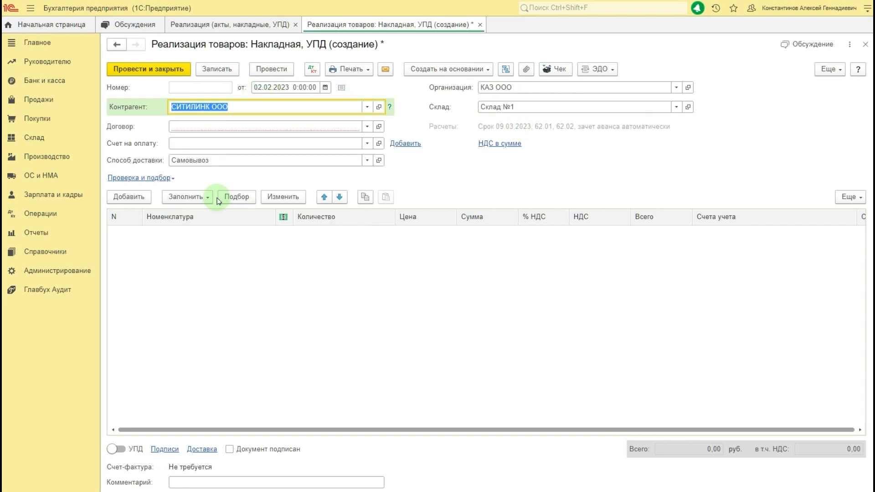
pyautogui.click(368, 128)
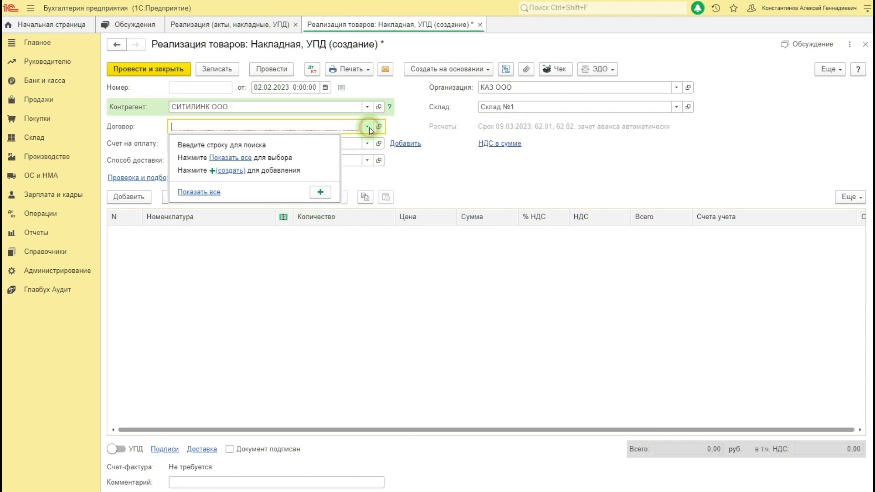
pyautogui.click(230, 157)
pyautogui.click(266, 139)
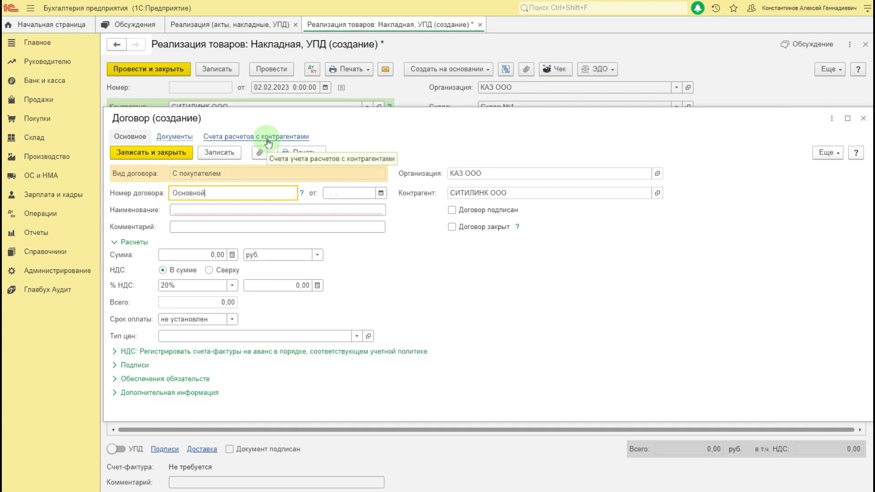
pyautogui.hotkey('ctrl', 'Return')
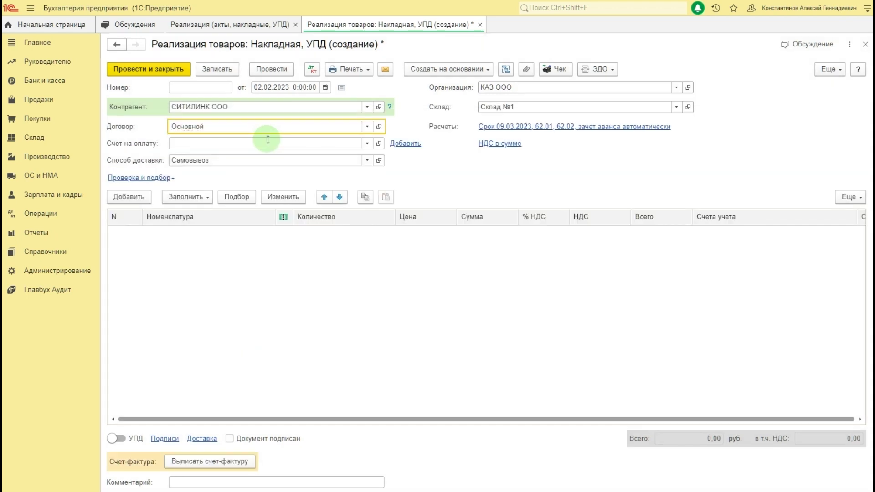
# Add the item Стол офисный белый дуб to the goods table through item selection with a quantity of 5.
pyautogui.click(137, 198)
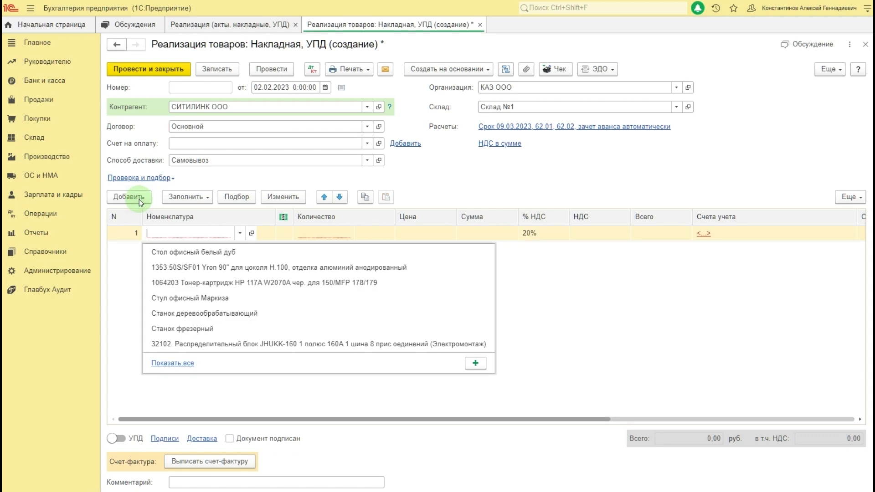
pyautogui.click(172, 252)
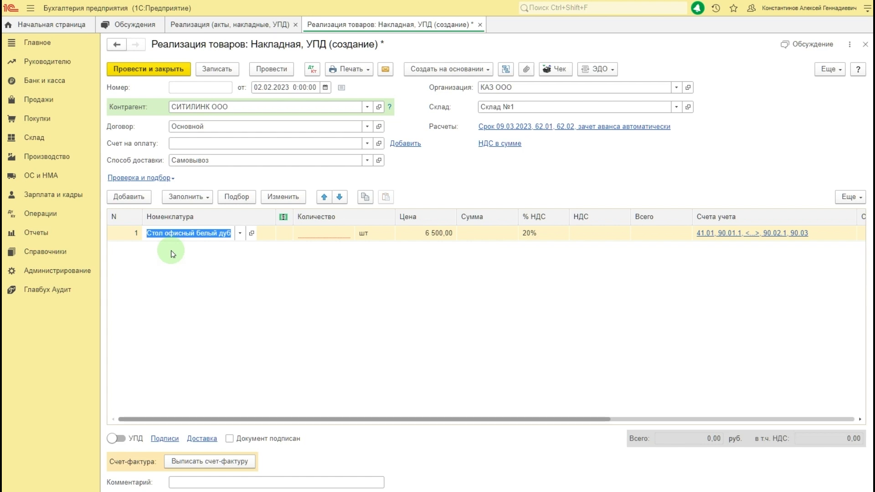
pyautogui.click(236, 196)
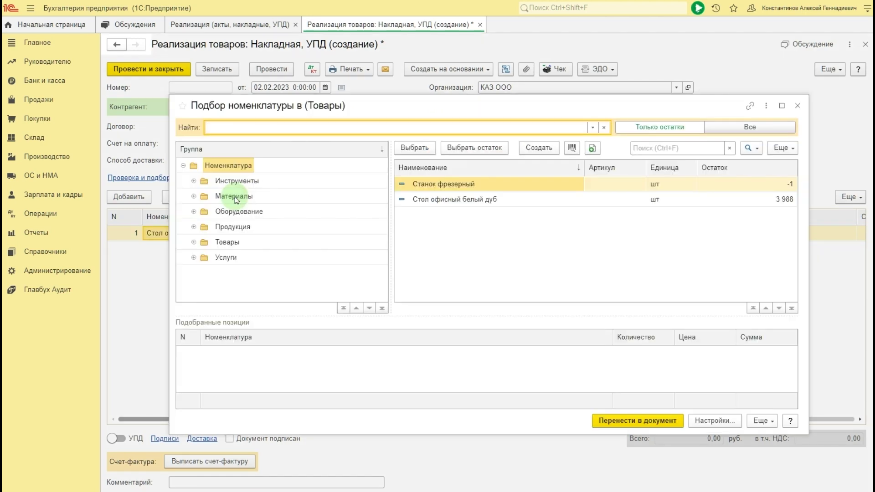
pyautogui.doubleClick(510, 200)
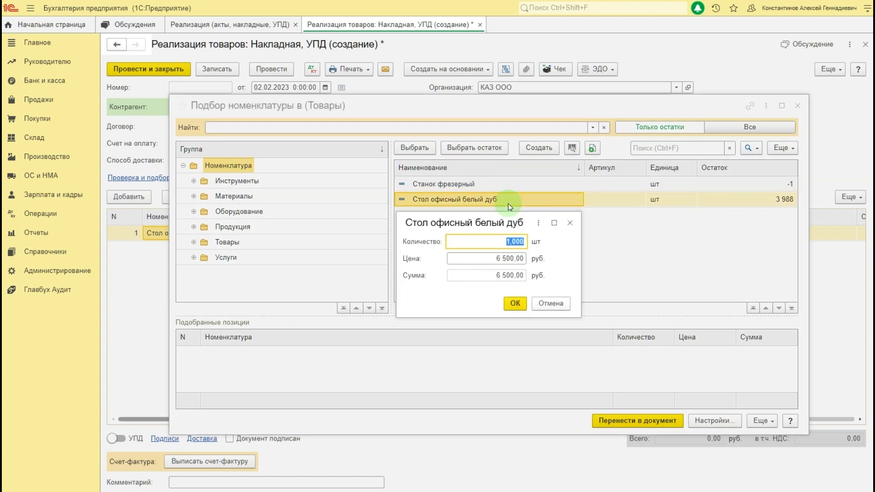
pyautogui.write('5')
pyautogui.click(515, 305)
pyautogui.click(619, 421)
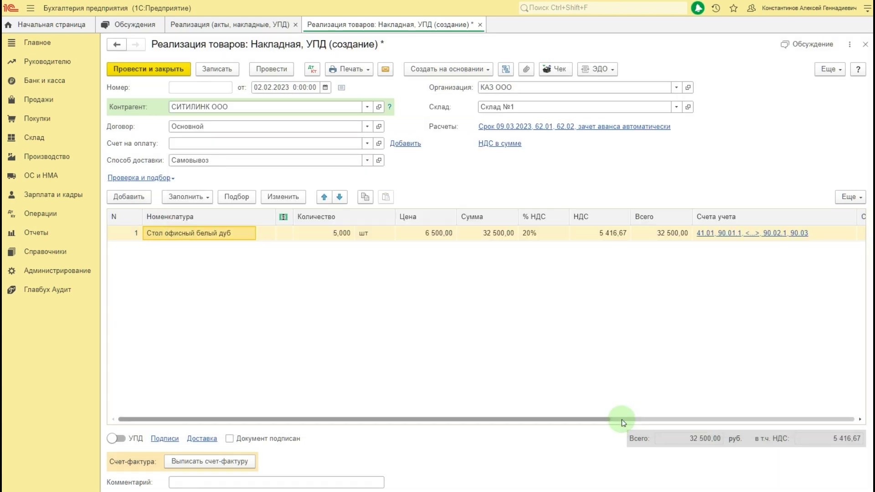
# Check the desk line's quantity and price, and keep its VAT rate at 20%.
pyautogui.click(333, 235)
pyautogui.click(440, 234)
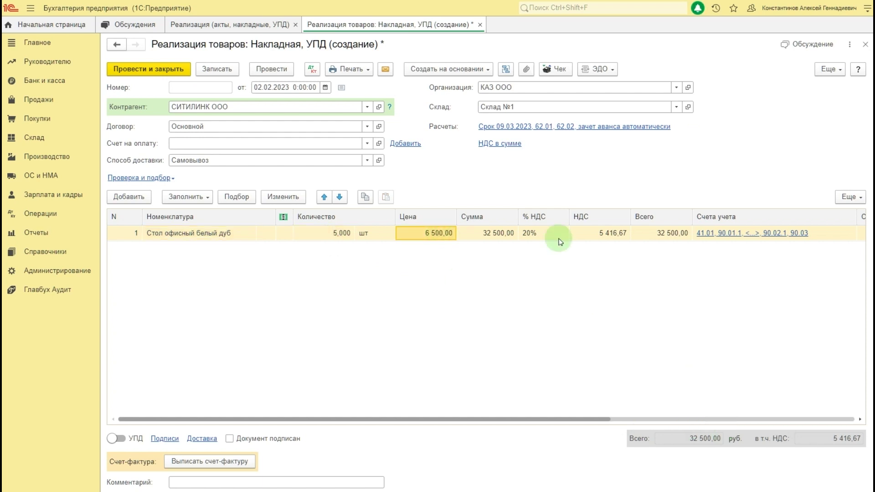
pyautogui.click(537, 235)
pyautogui.click(538, 235)
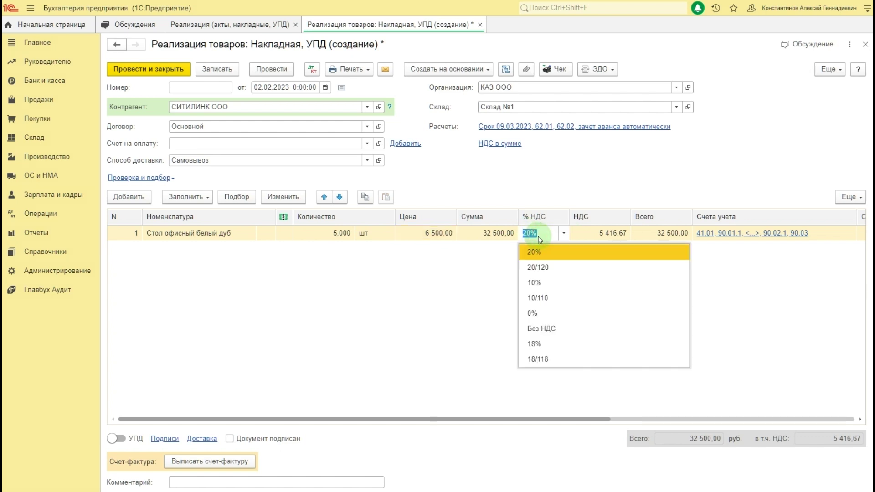
pyautogui.press('Return')
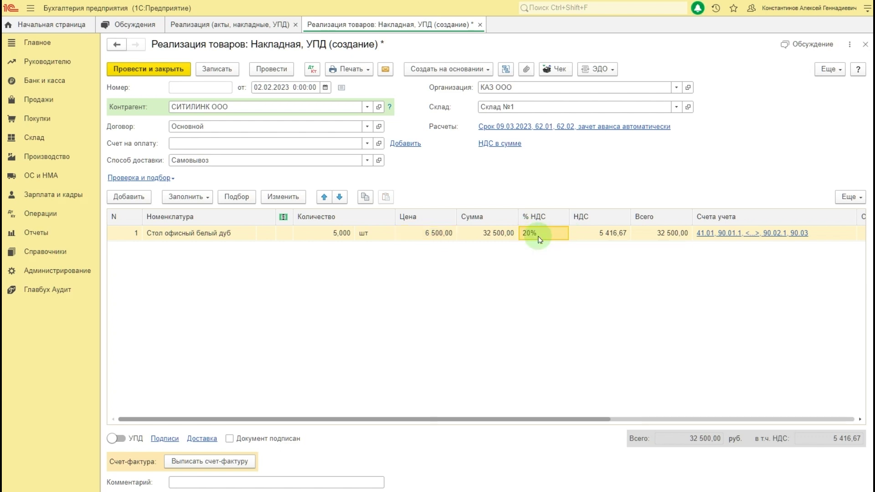
# Confirm НДС в сумме as the VAT option in the document's price settings and check the item price.
pyautogui.click(497, 145)
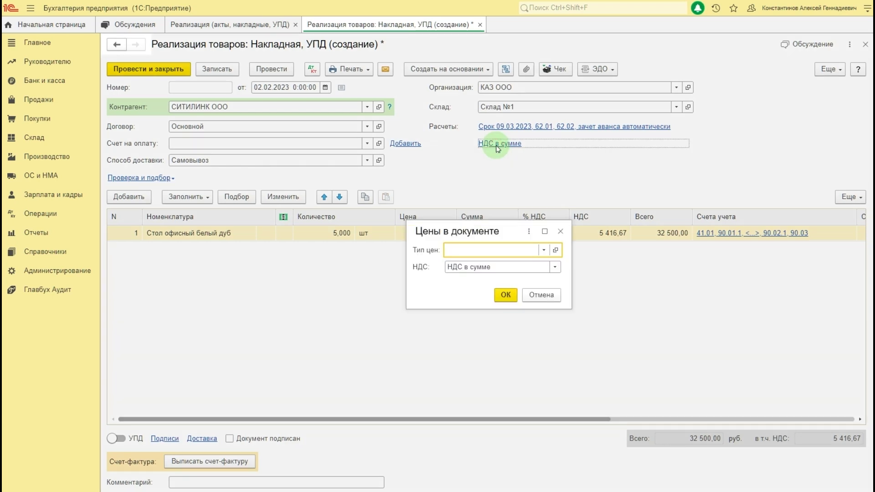
pyautogui.click(504, 267)
pyautogui.click(508, 269)
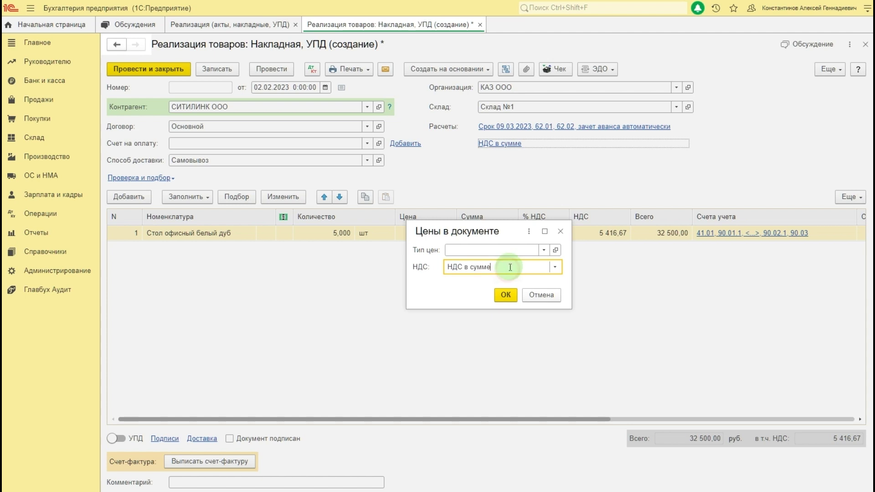
pyautogui.click(555, 267)
pyautogui.click(500, 299)
pyautogui.click(506, 295)
pyautogui.click(442, 236)
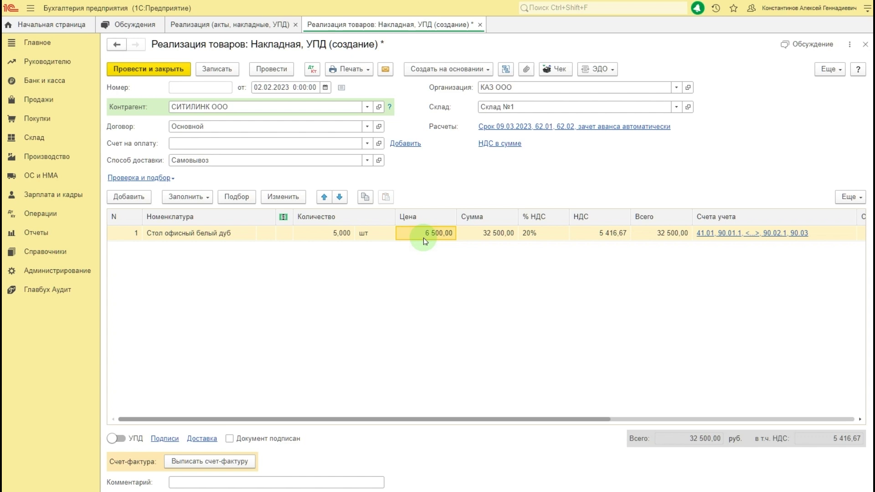
# Post the goods sale document and issue its счет-фактура.
pyautogui.click(271, 70)
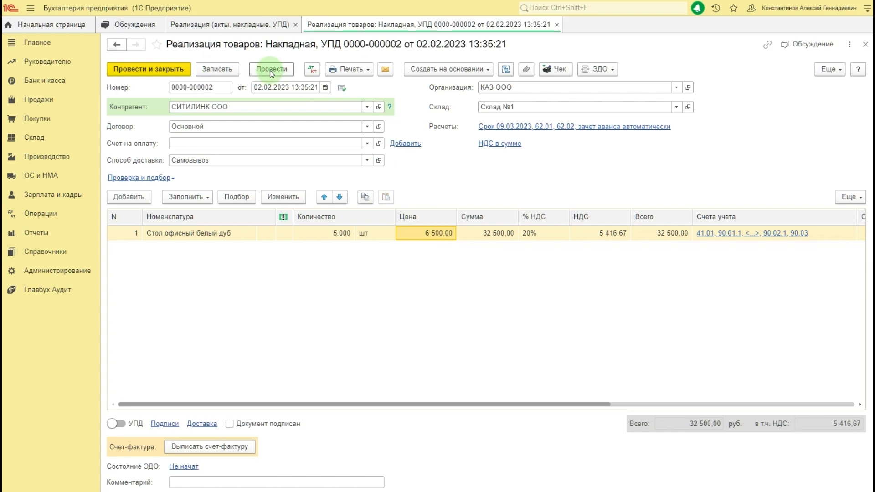
pyautogui.click(209, 448)
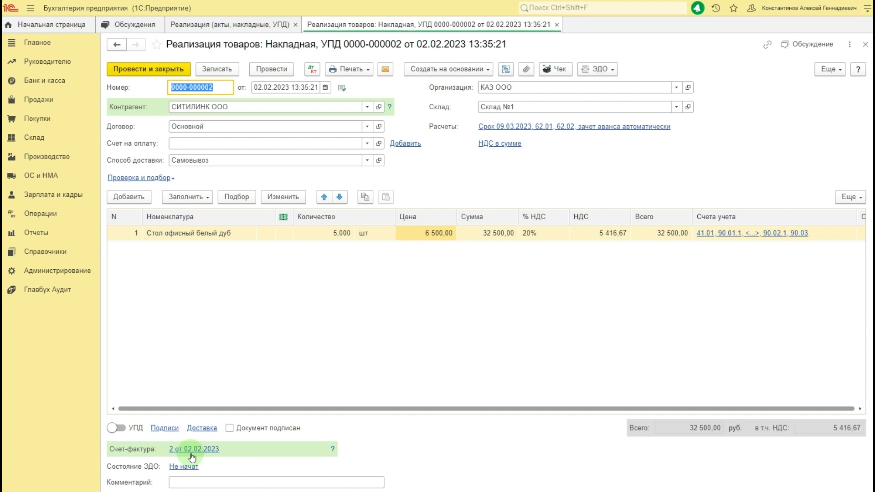
# Review the sale document's accounting entries and return to the document.
pyautogui.click(312, 70)
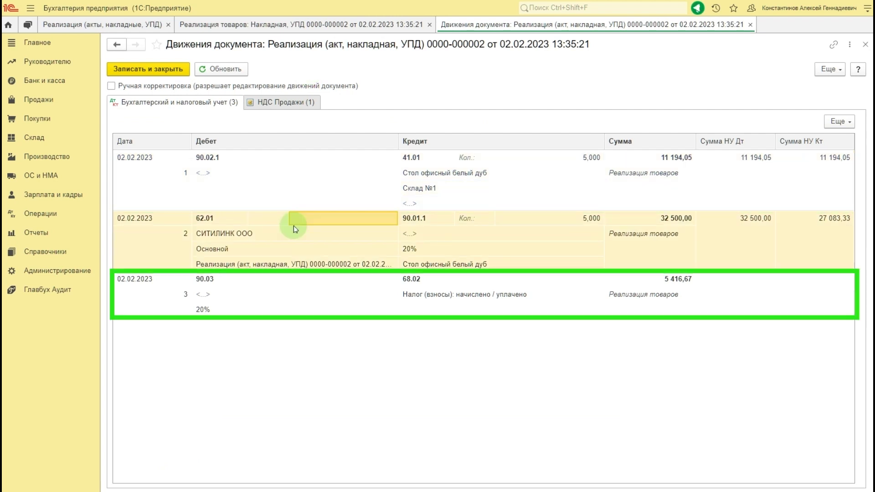
pyautogui.click(296, 177)
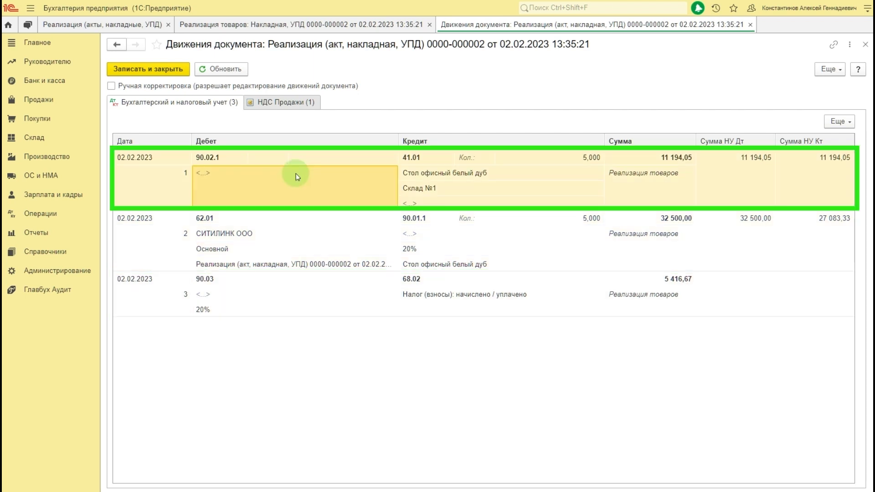
pyautogui.press('Escape')
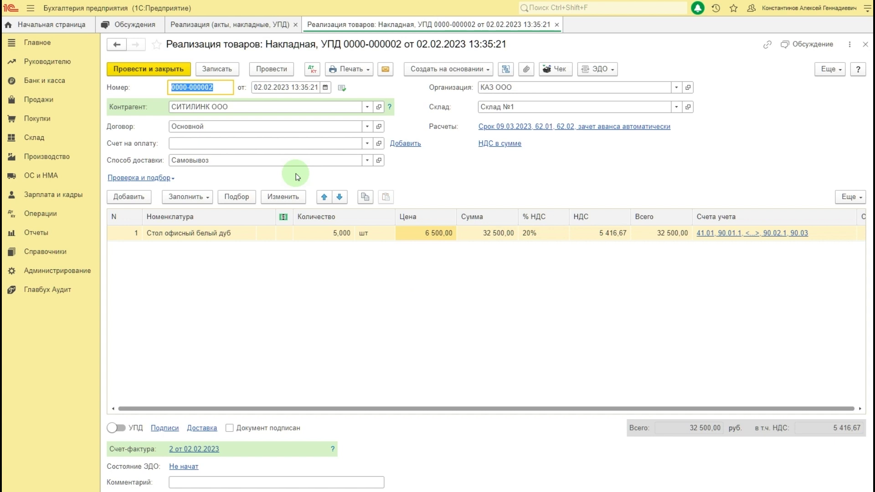
# Generate the Товарная накладная (ТОРГ-12) form for the sale and print it.
pyautogui.click(354, 69)
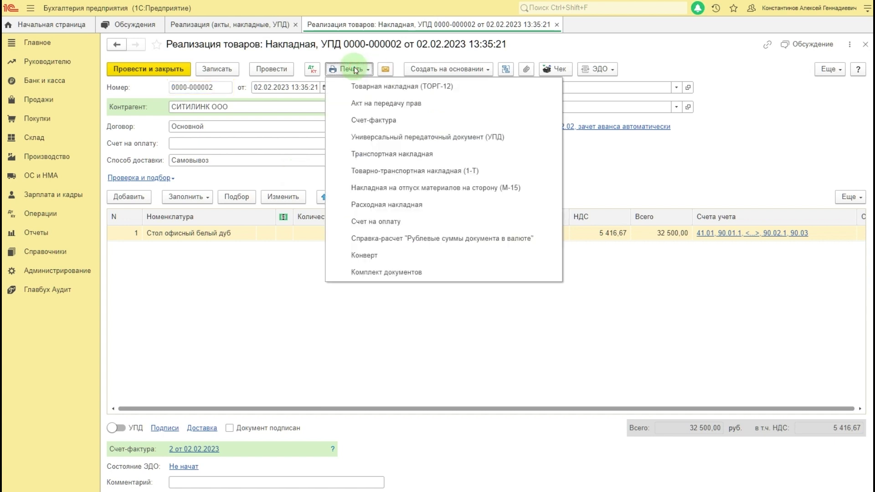
pyautogui.click(362, 87)
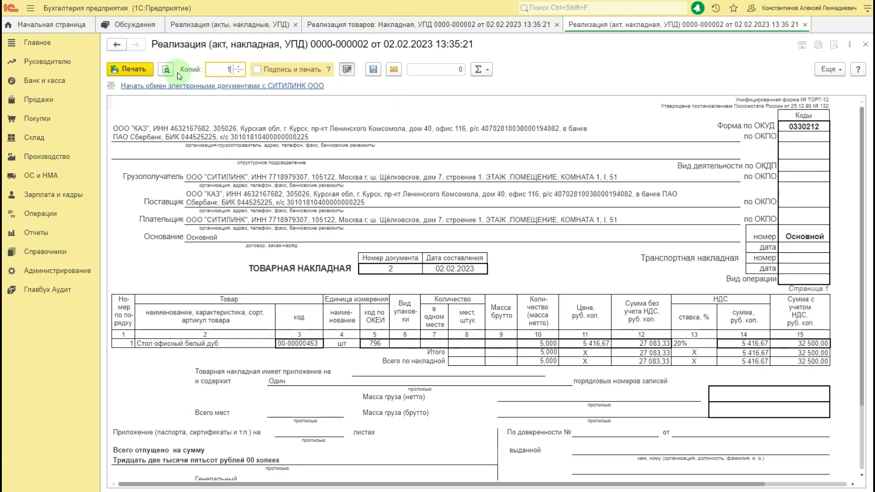
pyautogui.click(134, 70)
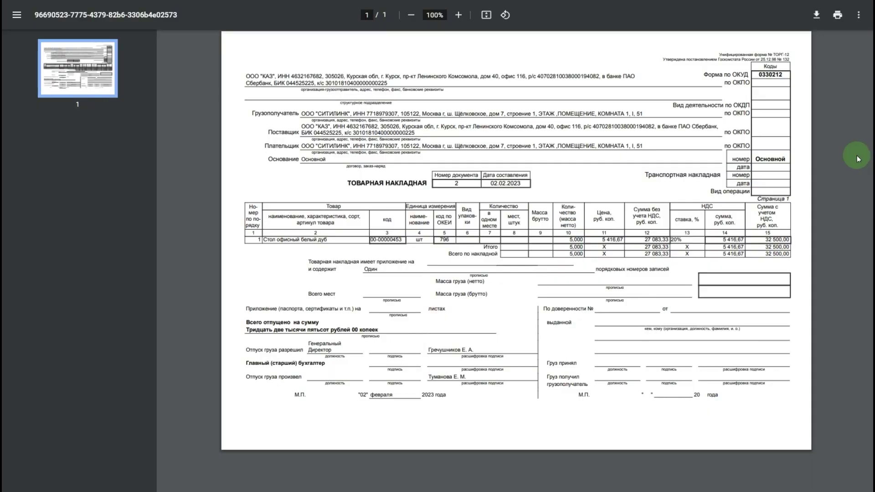
pyautogui.click(838, 15)
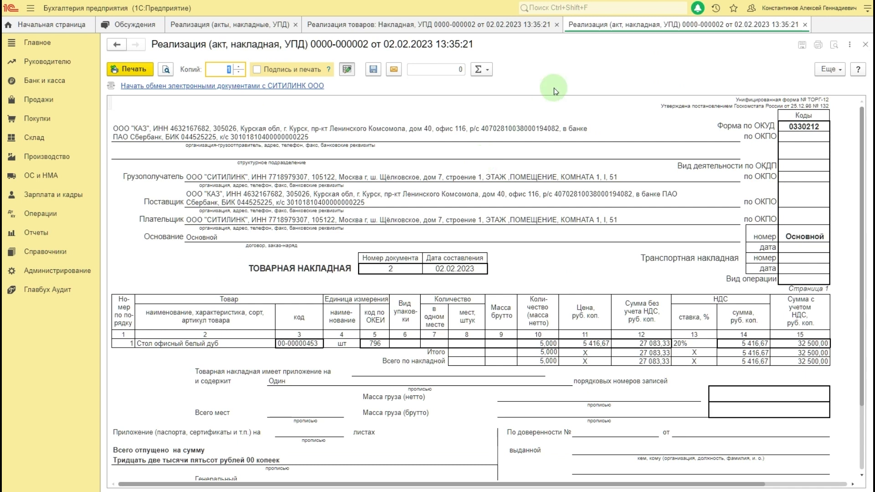
# Save the ТОРГ-12 form to a computer folder in PDF/A (.pdf) and Excel 97-2003 (.xls) formats.
pyautogui.click(374, 72)
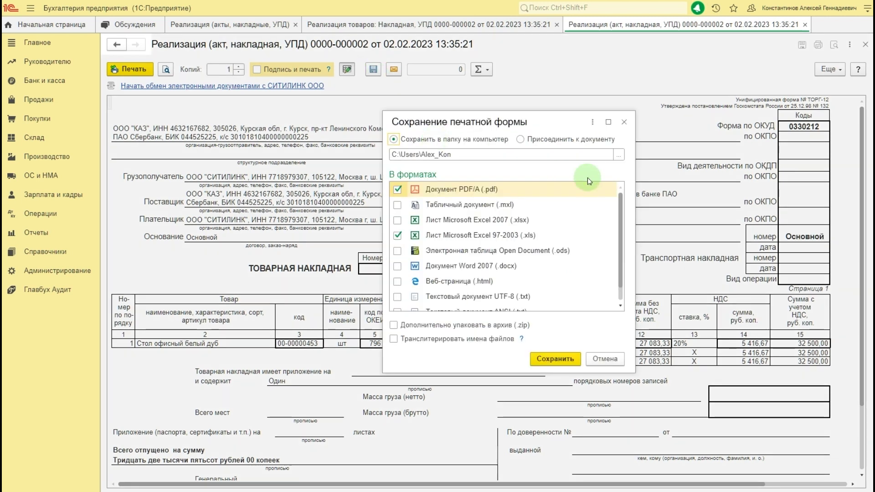
pyautogui.click(592, 155)
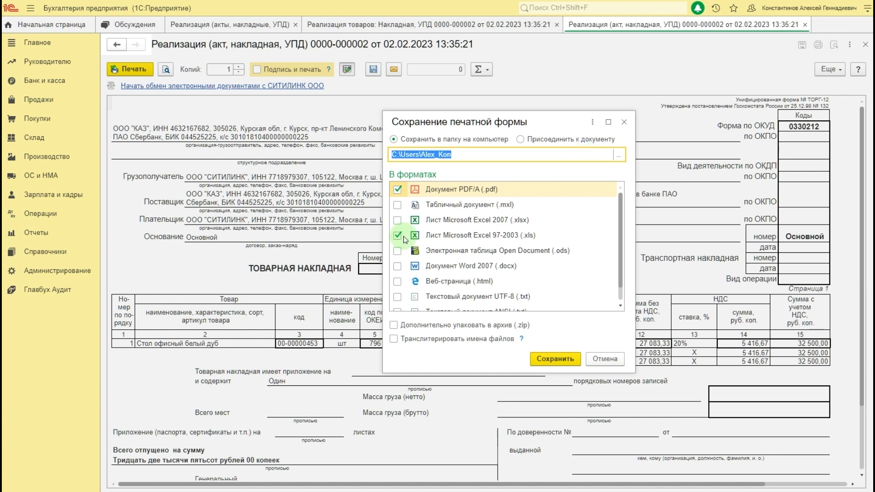
pyautogui.click(398, 191)
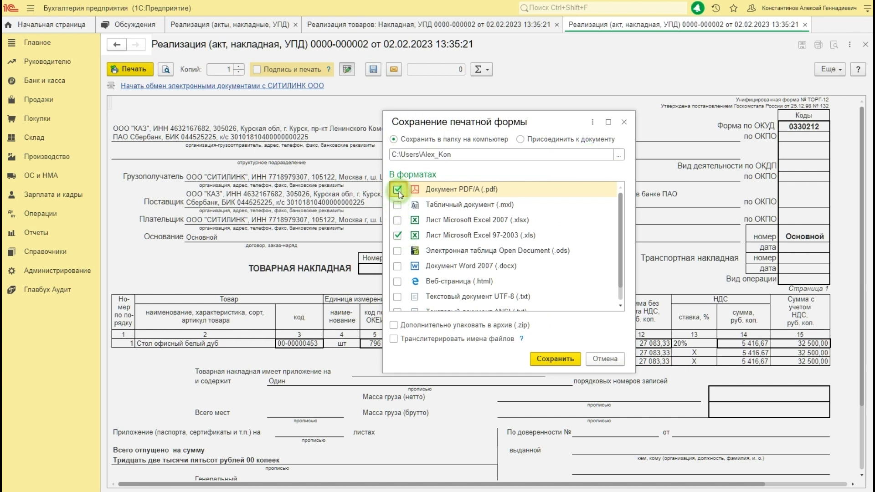
pyautogui.click(554, 358)
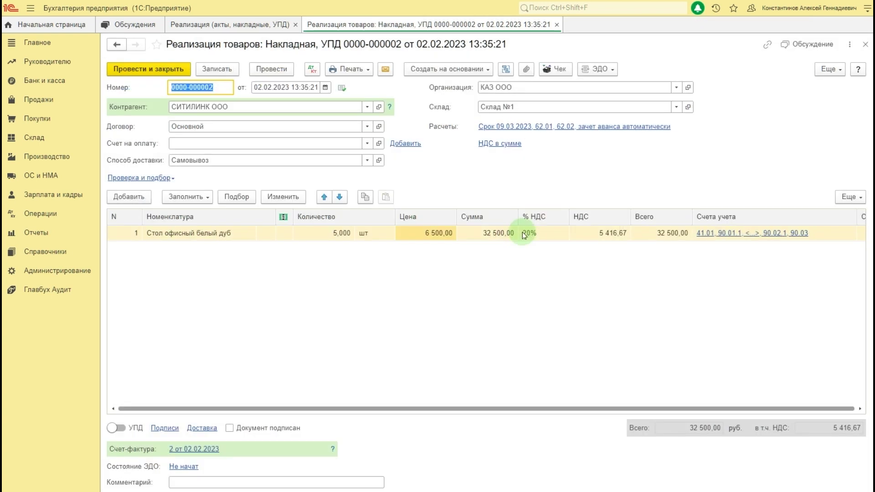
# Generate the Счет-фактура form for the sale and print it.
pyautogui.click(351, 69)
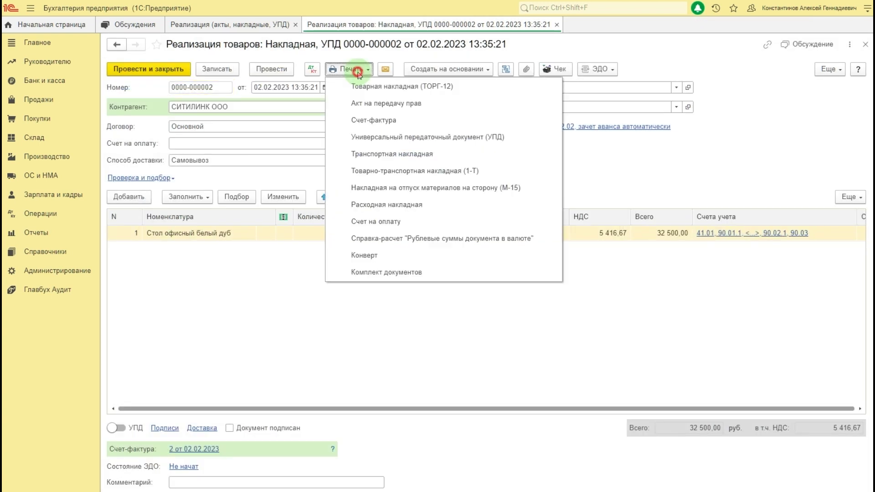
pyautogui.click(361, 123)
pyautogui.click(141, 68)
pyautogui.click(838, 15)
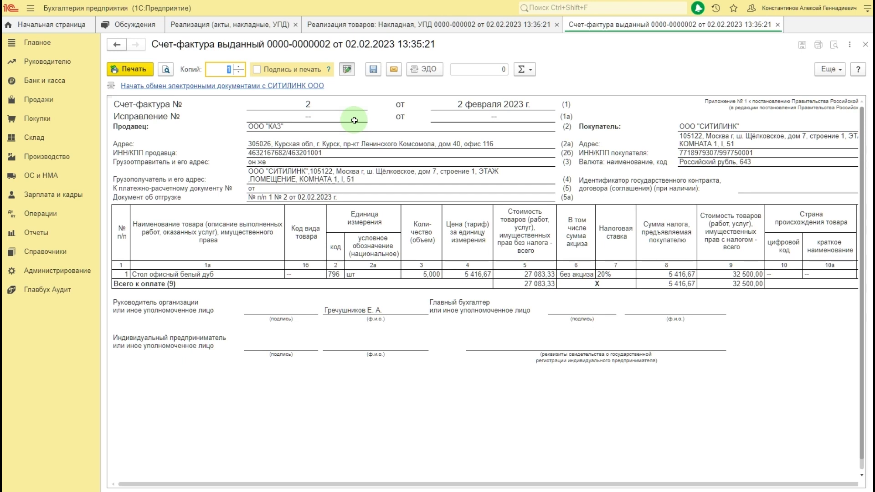
# Save the счет-фактура to a computer folder in PDF/A (.pdf) and Excel 97-2003 (.xls) formats.
pyautogui.click(373, 69)
pyautogui.click(468, 153)
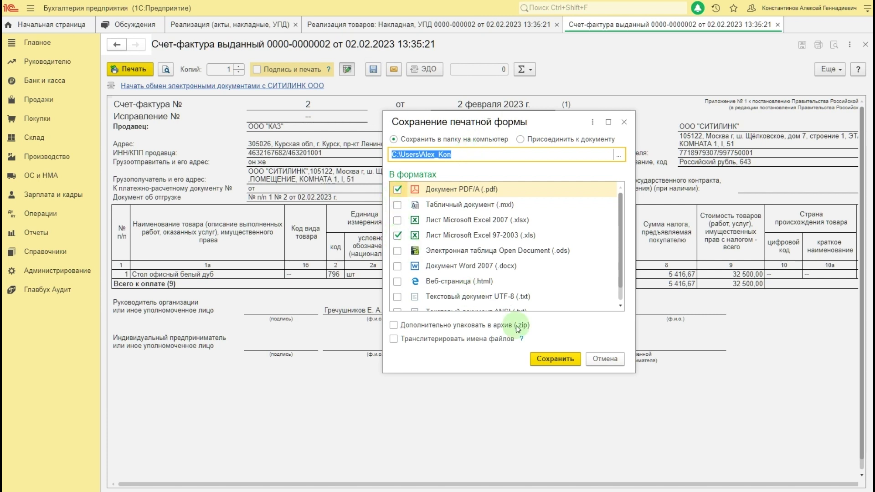
pyautogui.click(552, 360)
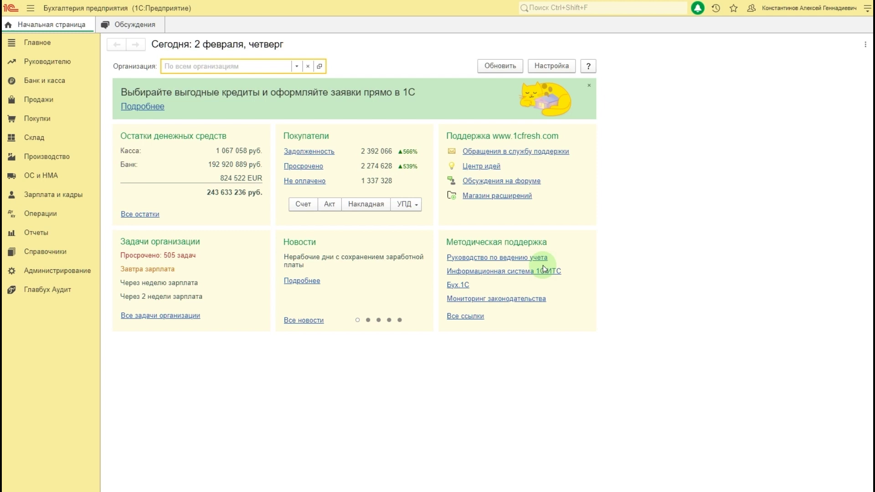
# Start a new services sale document (Услуги: акт, УПД) in the sales documents list.
pyautogui.click(39, 100)
pyautogui.click(150, 88)
pyautogui.click(150, 86)
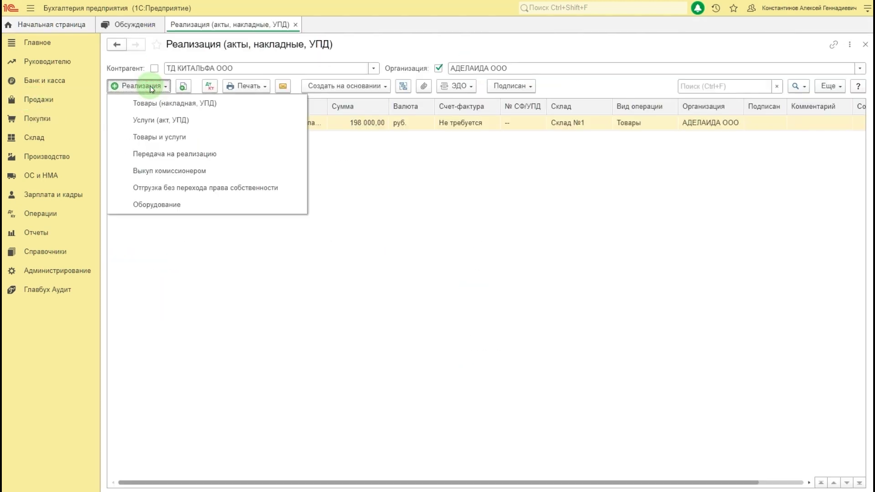
pyautogui.click(166, 120)
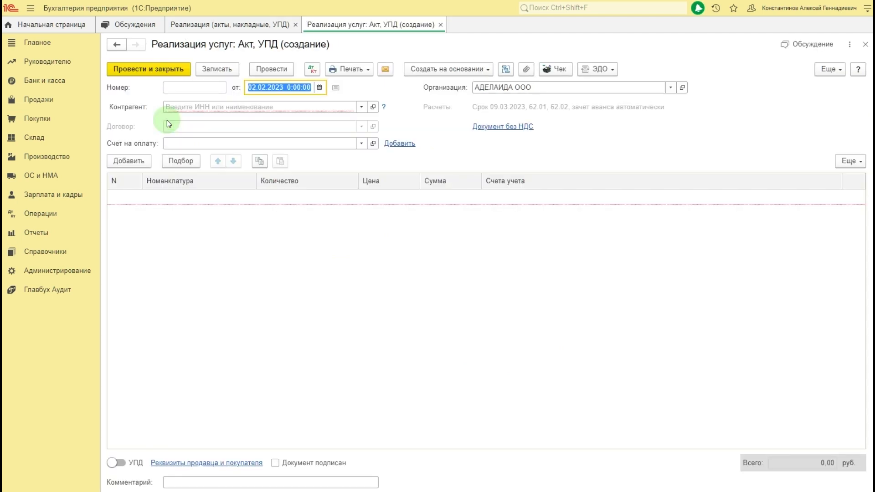
# Set the organisation to КАЗ ООО, the counterparty to СИТИЛИНК ООО and the contract to Основной.
pyautogui.click(502, 88)
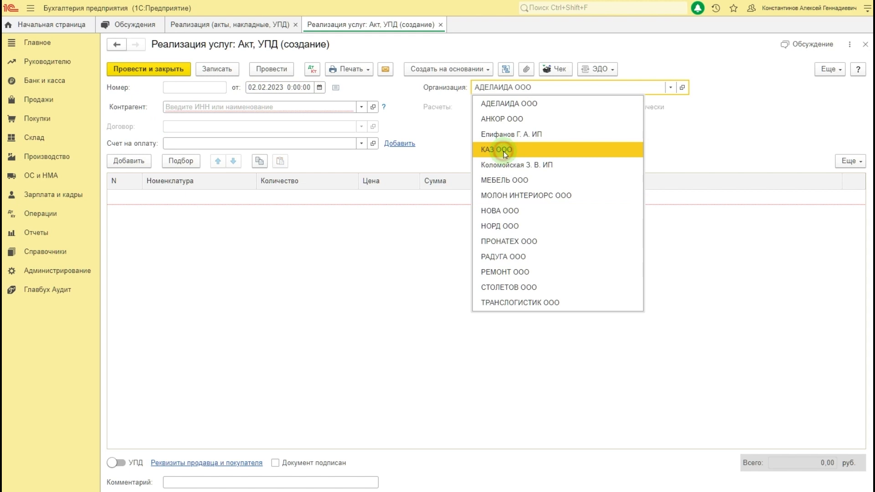
pyautogui.click(500, 147)
pyautogui.click(221, 106)
pyautogui.click(218, 126)
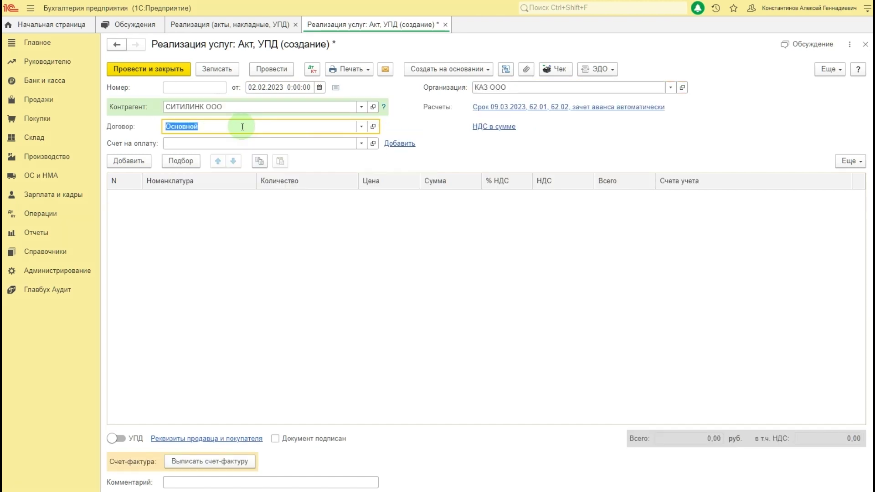
# Add a line for Услуги по охране склада with a price of 120 000 and 20% НДС.
pyautogui.click(126, 162)
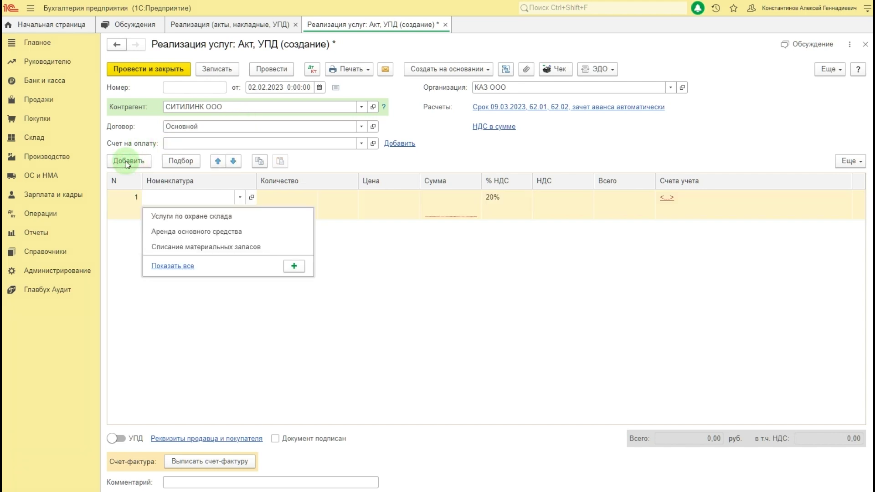
pyautogui.click(172, 217)
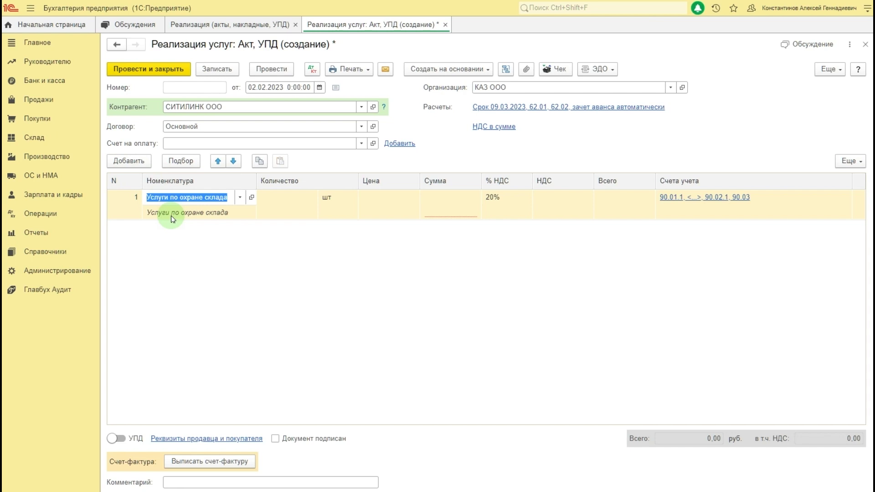
pyautogui.click(391, 209)
pyautogui.write('120000')
pyautogui.press('Return')
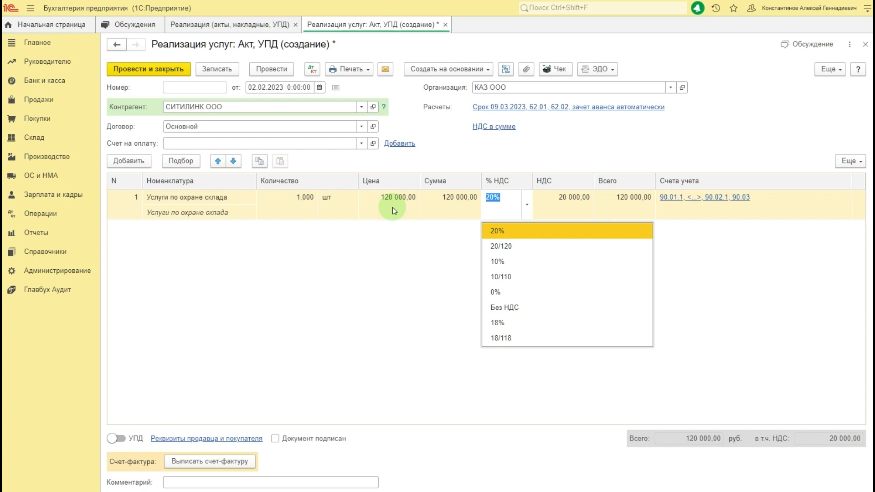
pyautogui.press('Return')
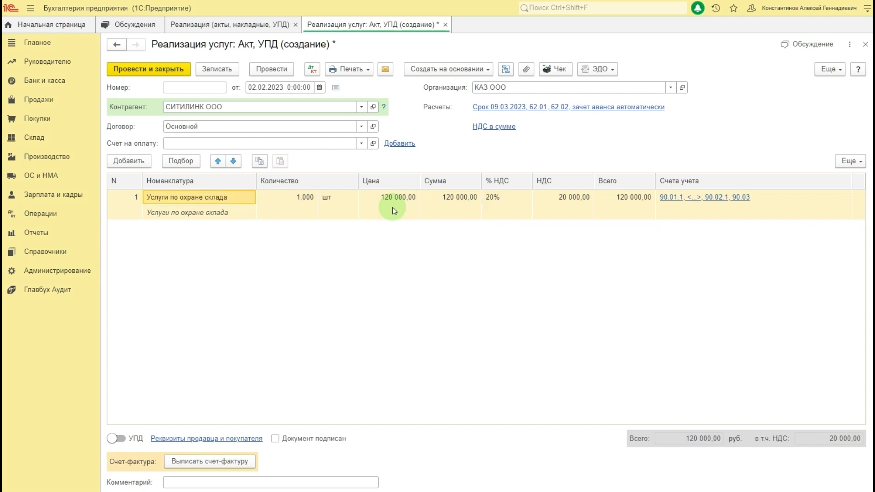
# Change the document's price setting to НДС сверху.
pyautogui.click(504, 126)
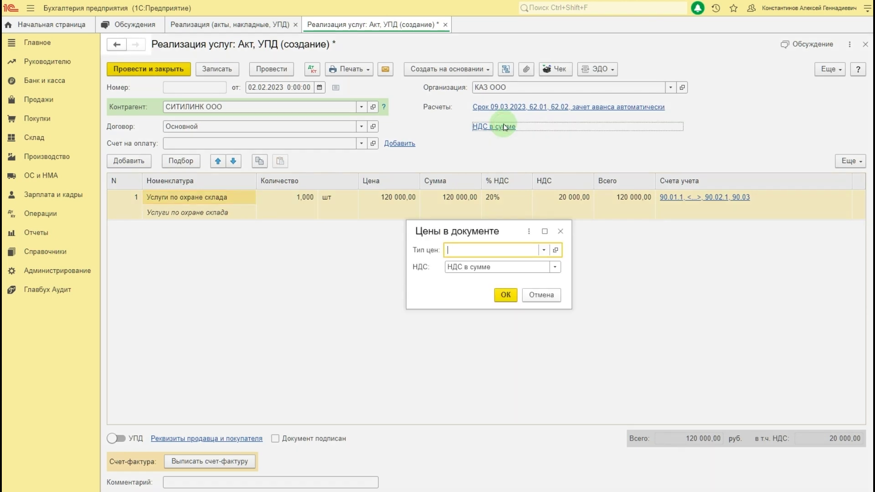
pyautogui.click(505, 267)
pyautogui.click(505, 267)
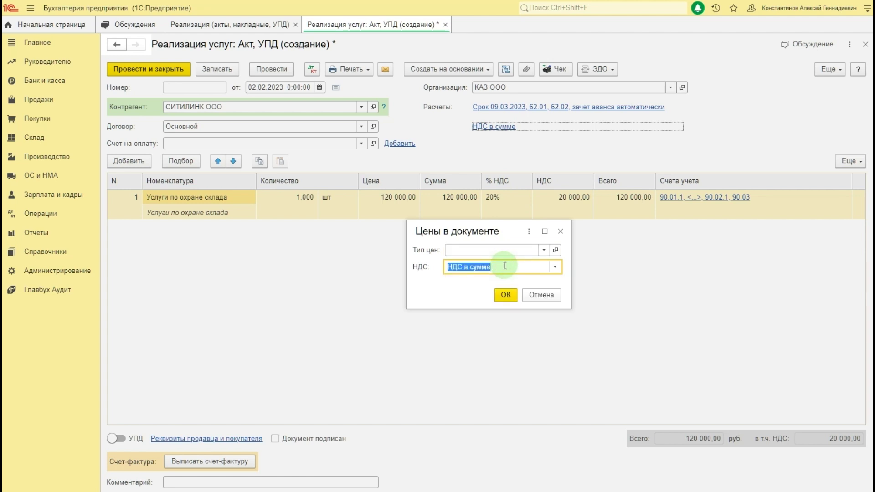
pyautogui.click(505, 266)
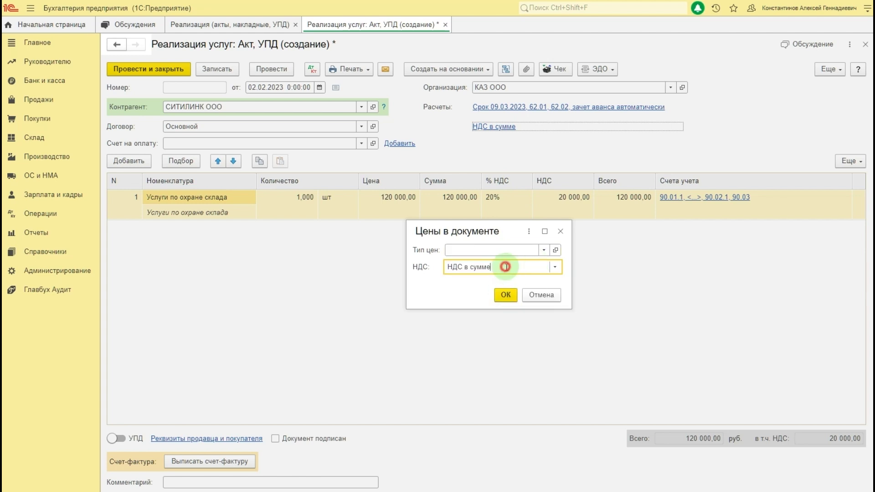
pyautogui.click(505, 294)
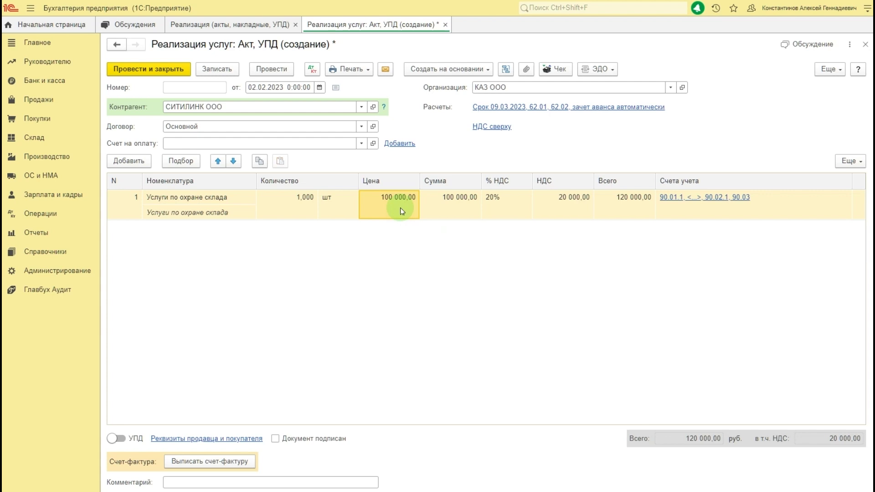
# Save and post the services sale, and issue its счет-фактура.
pyautogui.click(218, 69)
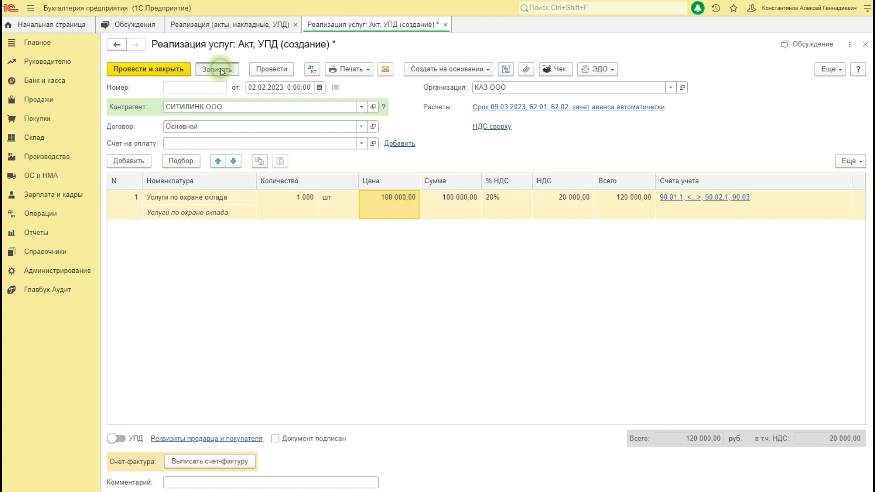
pyautogui.click(272, 69)
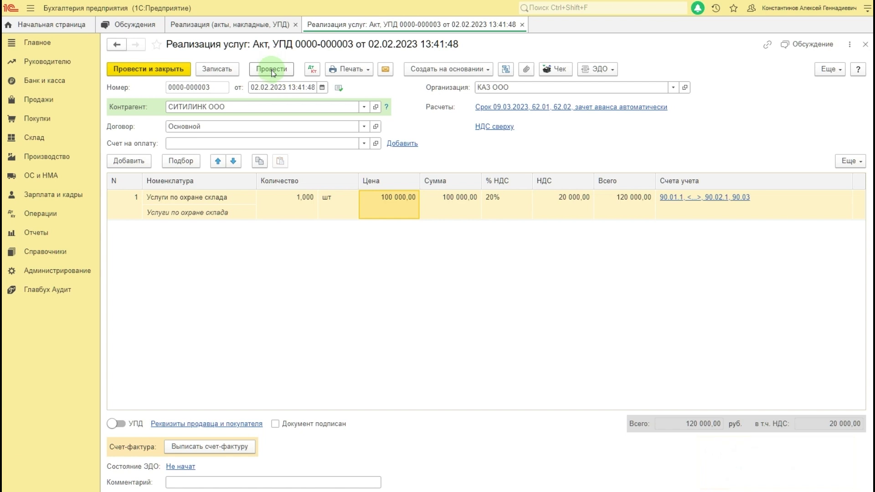
pyautogui.click(203, 447)
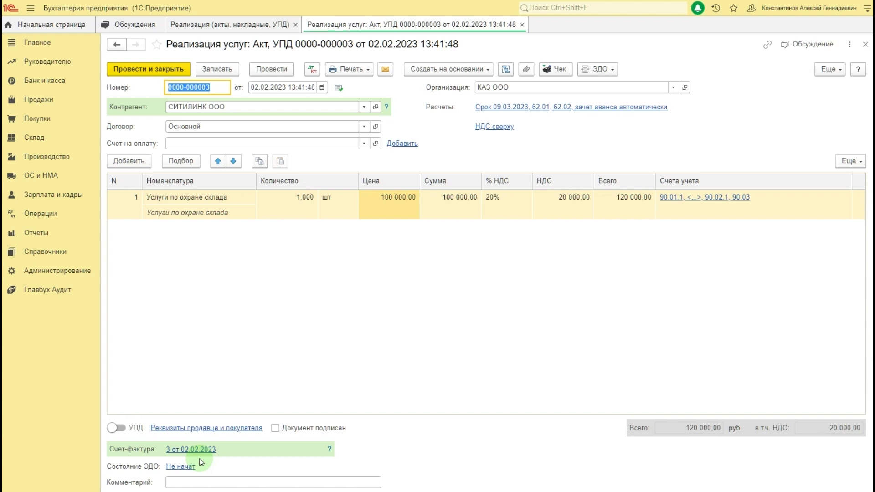
# Examine the accounting postings of the services sale, including the НДС entry, and return to the document.
pyautogui.click(312, 69)
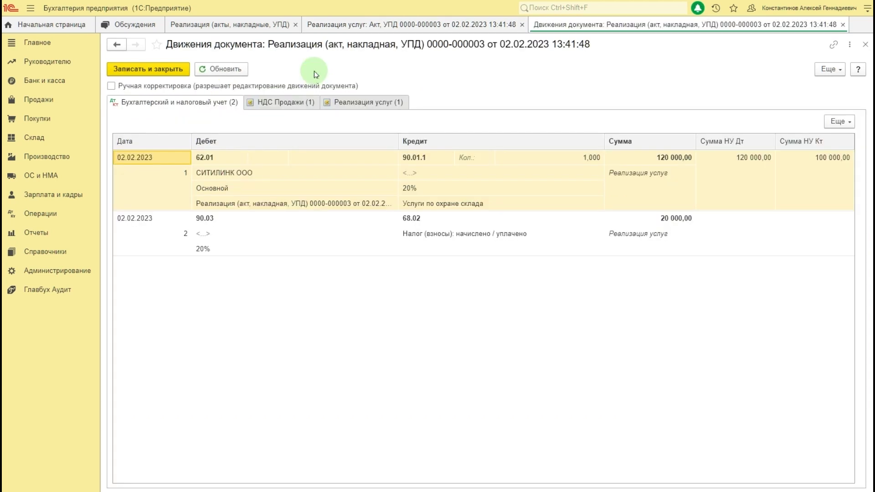
pyautogui.click(220, 219)
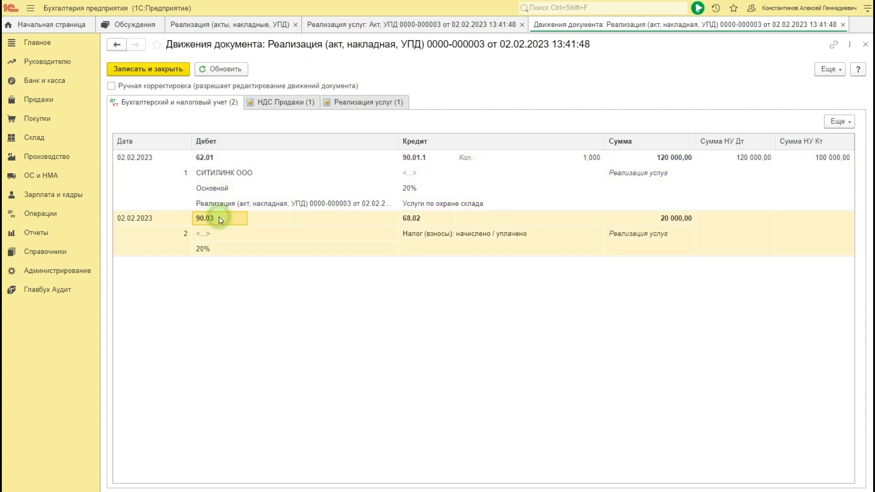
pyautogui.press('Escape')
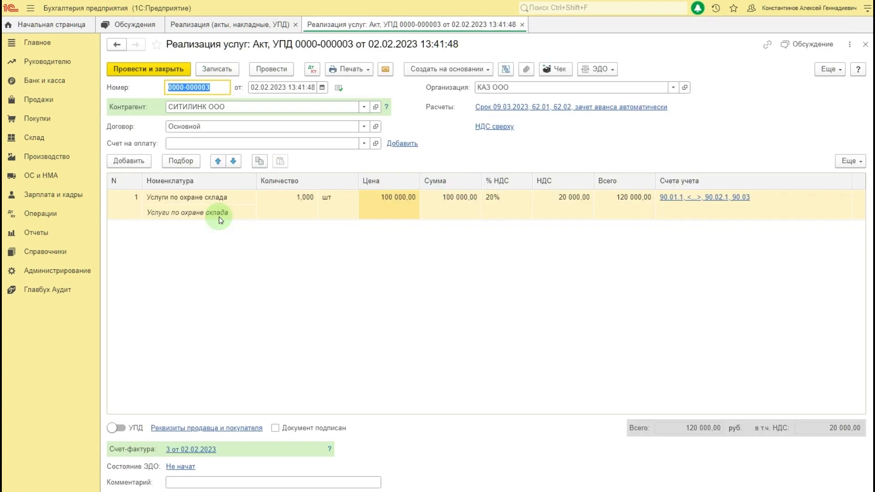
# Generate the Акт об оказании услуг form for the services sale and print it.
pyautogui.click(348, 69)
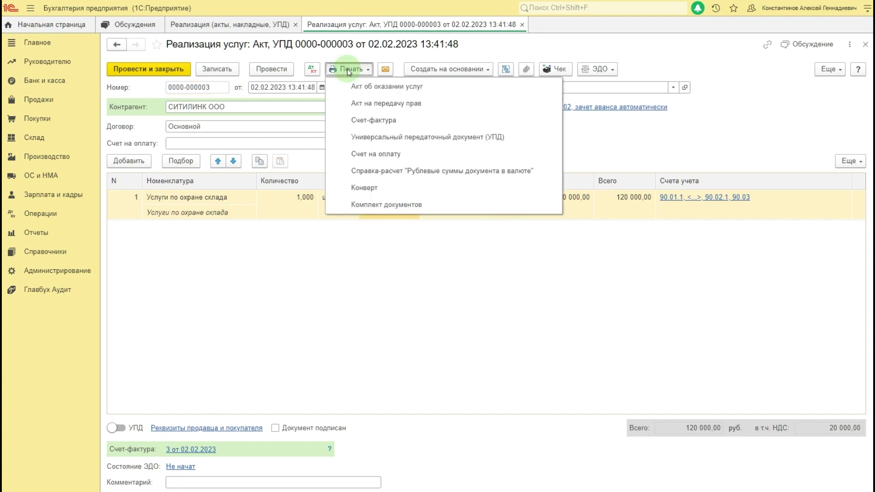
pyautogui.click(358, 85)
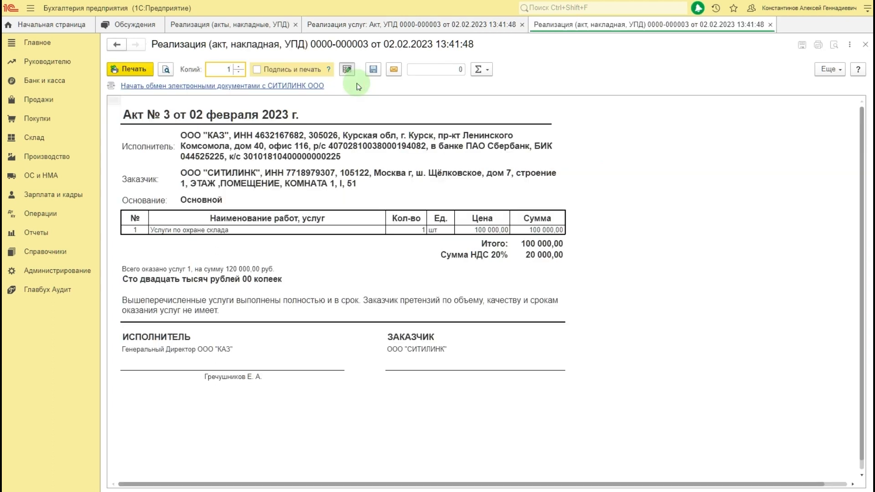
pyautogui.click(122, 70)
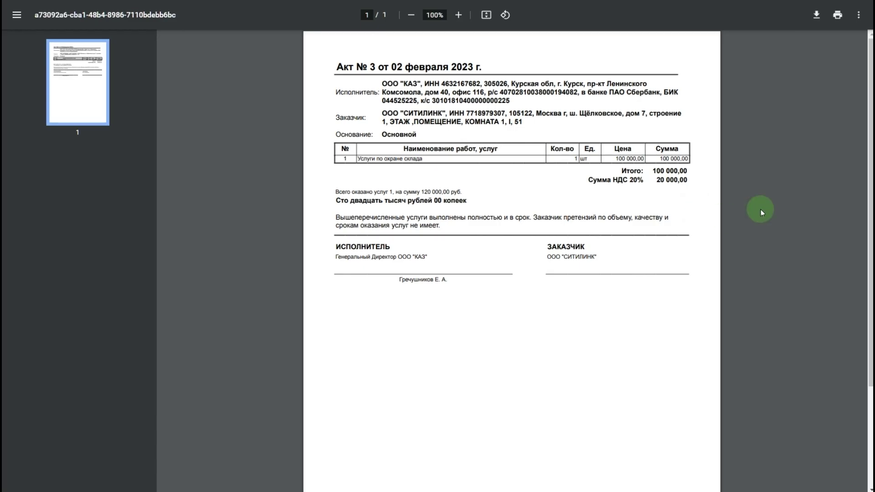
pyautogui.click(837, 18)
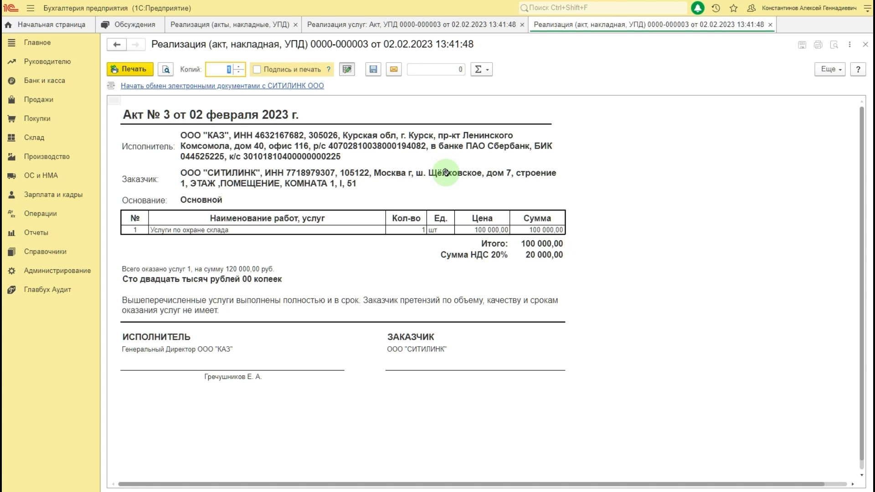
# Save the act to a computer folder in Excel 97-2003 (.xls) format.
pyautogui.click(373, 69)
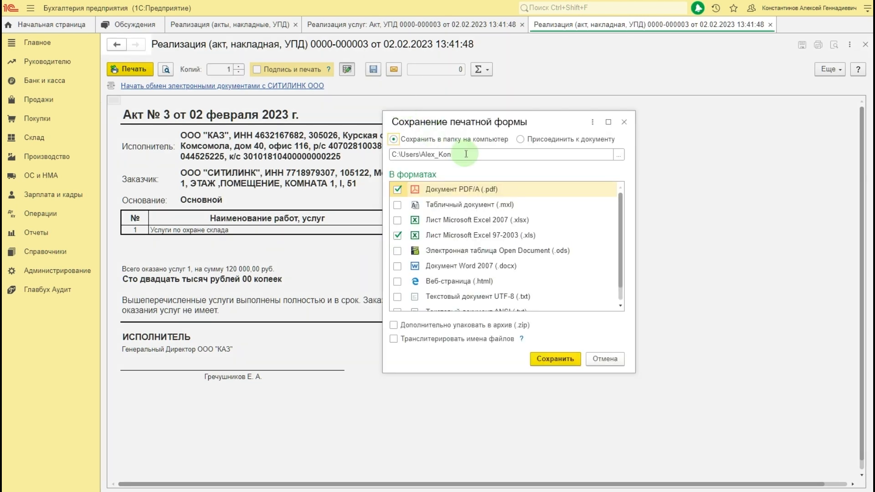
pyautogui.click(398, 192)
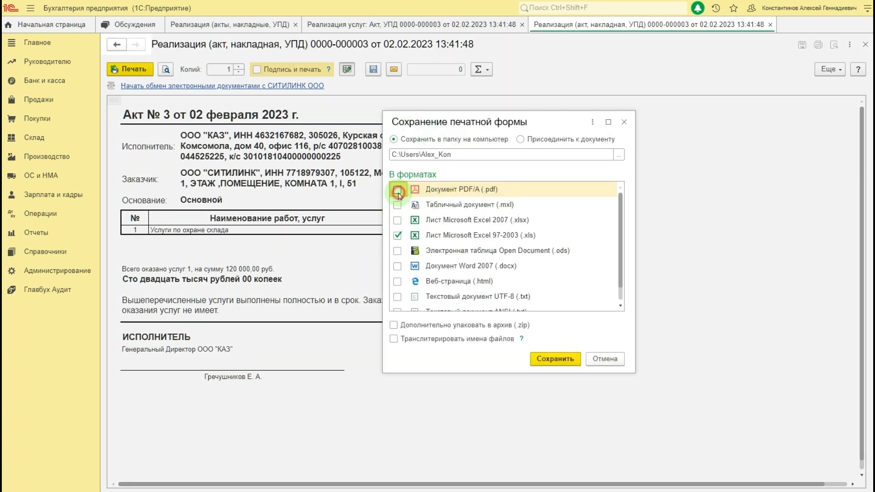
pyautogui.click(554, 360)
# Return to the services sale document and generate its Счет-фактура print form.
pyautogui.click(409, 25)
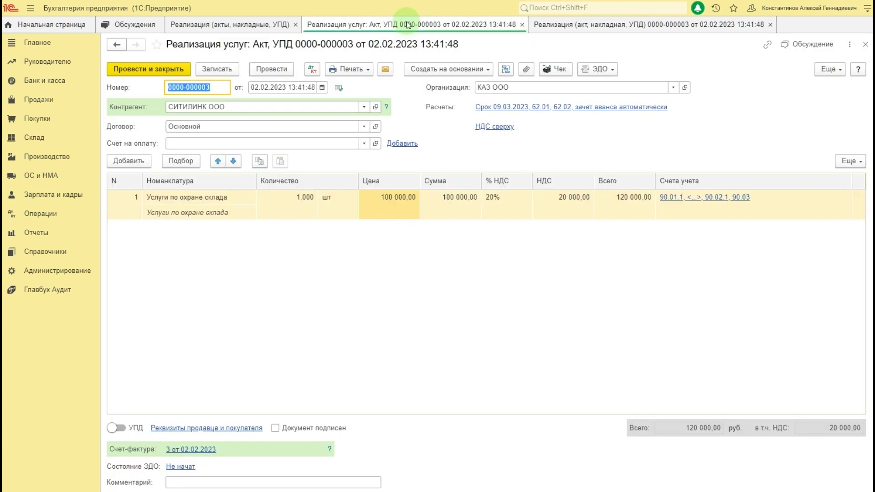
pyautogui.click(350, 68)
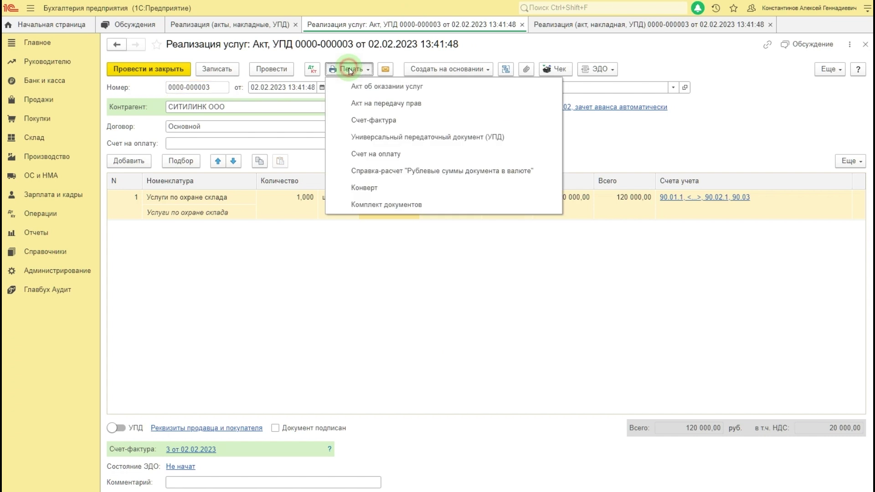
pyautogui.click(367, 124)
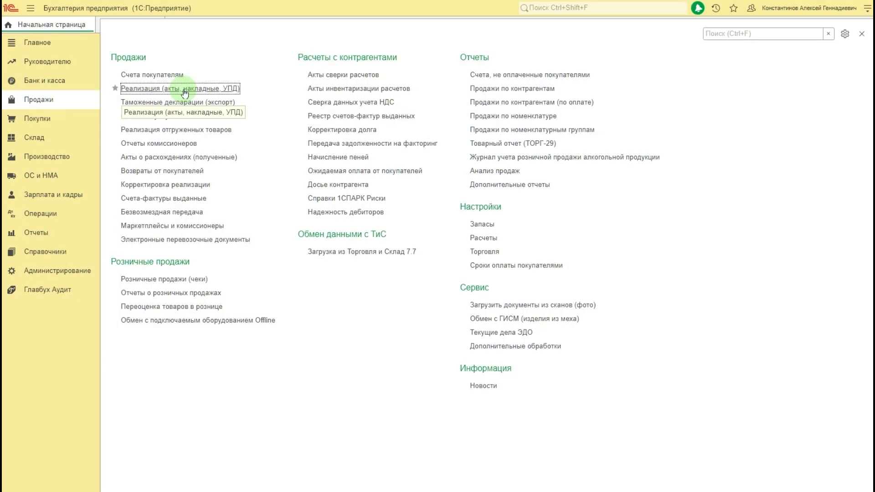
# Create and post a goods sale from КАЗ ООО to СИТИЛИНК ООО for 10 Стол офисный белый дуб at 6 500 each.
pyautogui.click(184, 90)
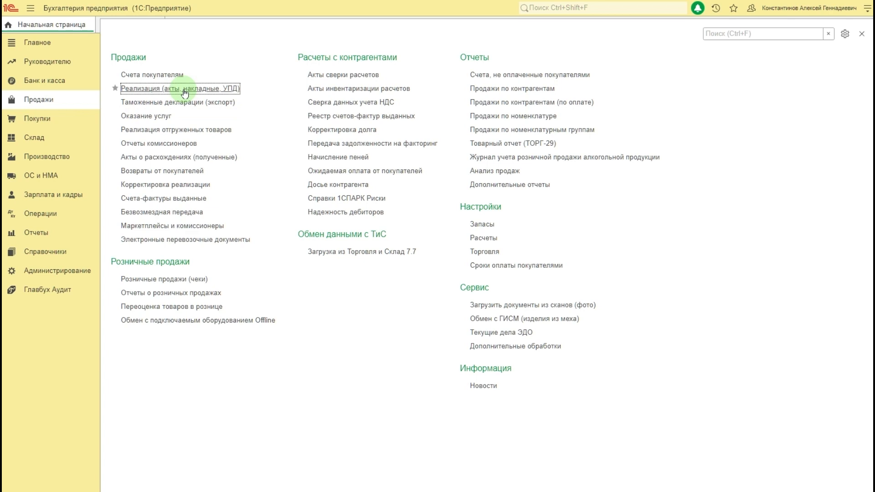
pyautogui.click(155, 89)
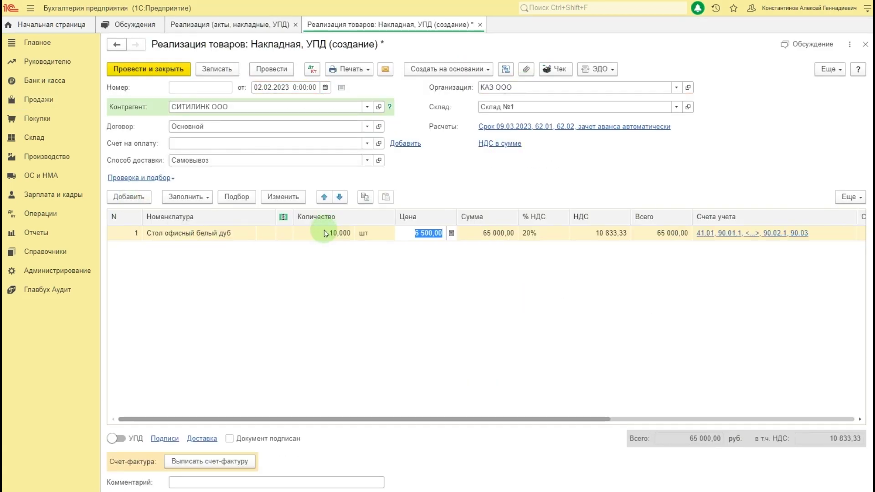
pyautogui.click(275, 70)
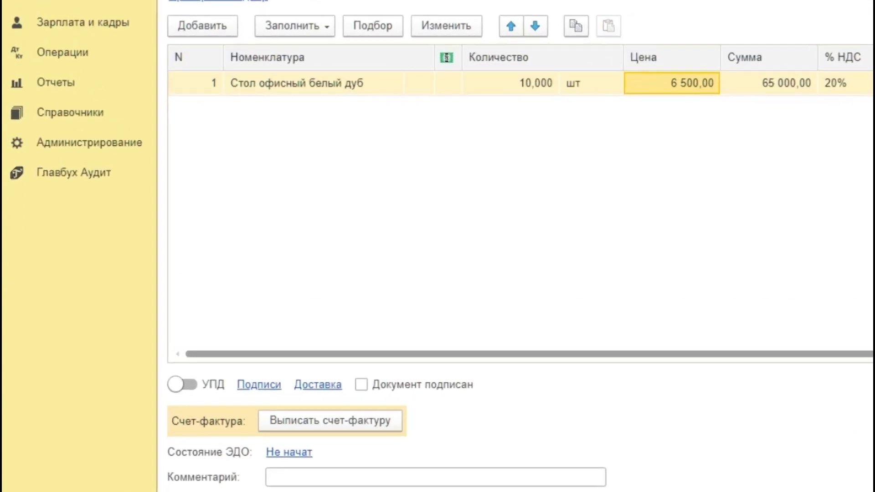
# Switch the goods sale to УПД instead of a separate счет-фактура and save the document.
pyautogui.click(227, 363)
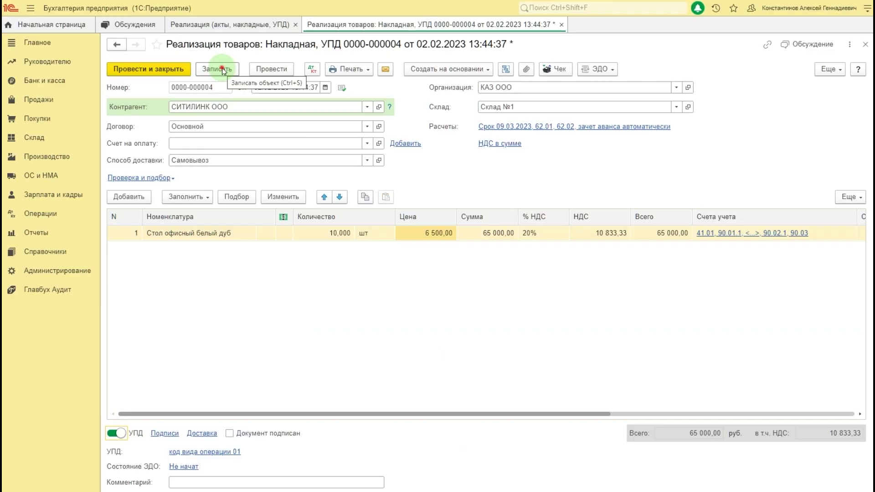
pyautogui.click(223, 70)
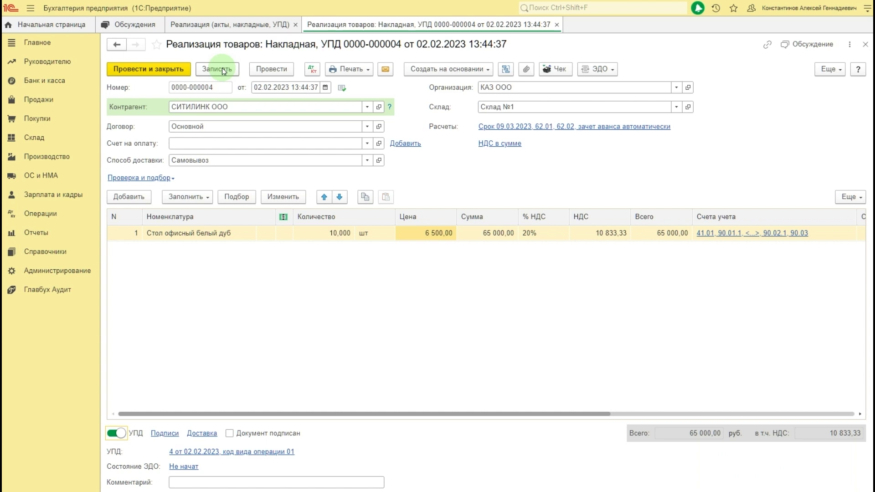
# Generate the Универсальный передаточный документ (УПД) print form for the goods sale and print it.
pyautogui.click(352, 71)
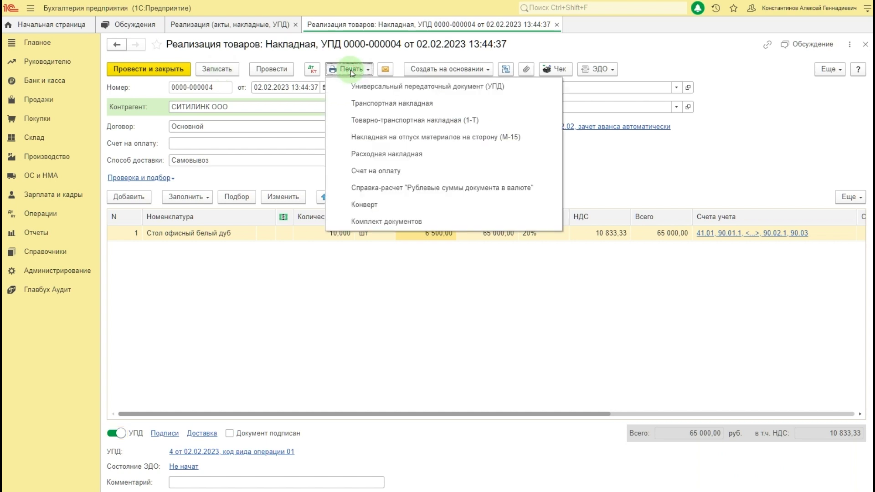
pyautogui.click(355, 87)
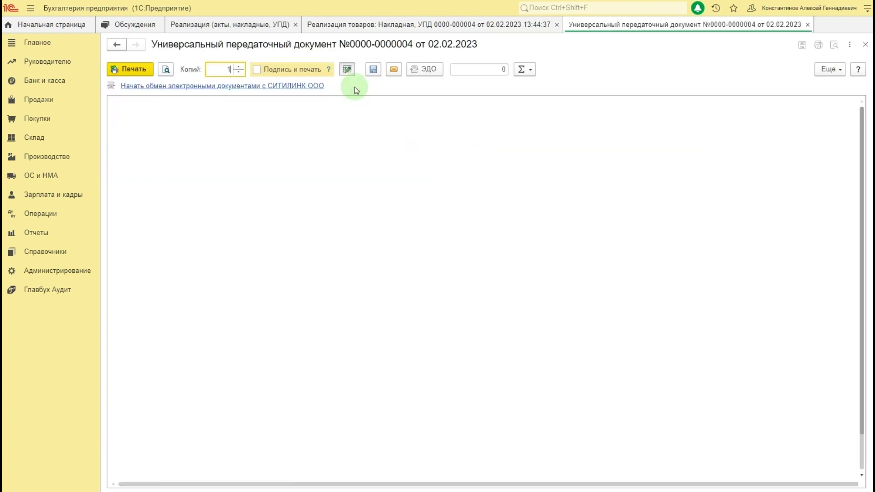
pyautogui.click(132, 69)
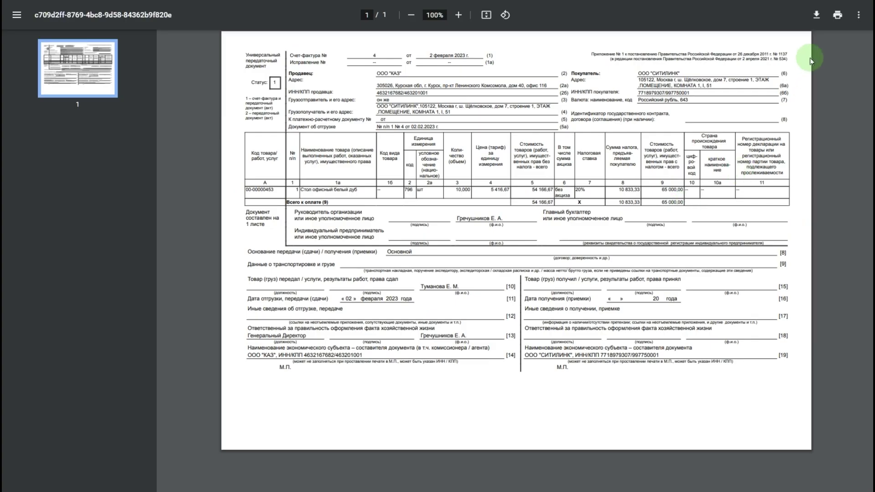
pyautogui.click(838, 14)
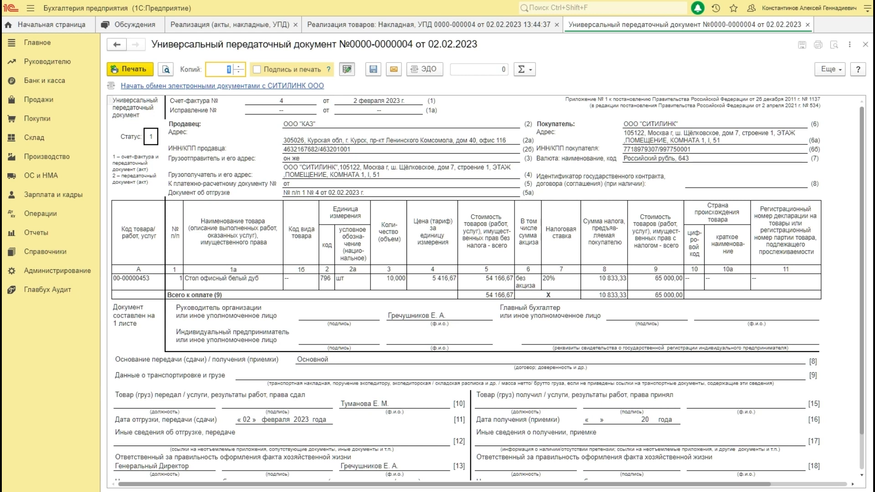
# Save the УПД print form to a computer folder in PDF/A (.pdf) and Excel 97-2003 (.xls) formats.
pyautogui.click(373, 69)
pyautogui.click(456, 155)
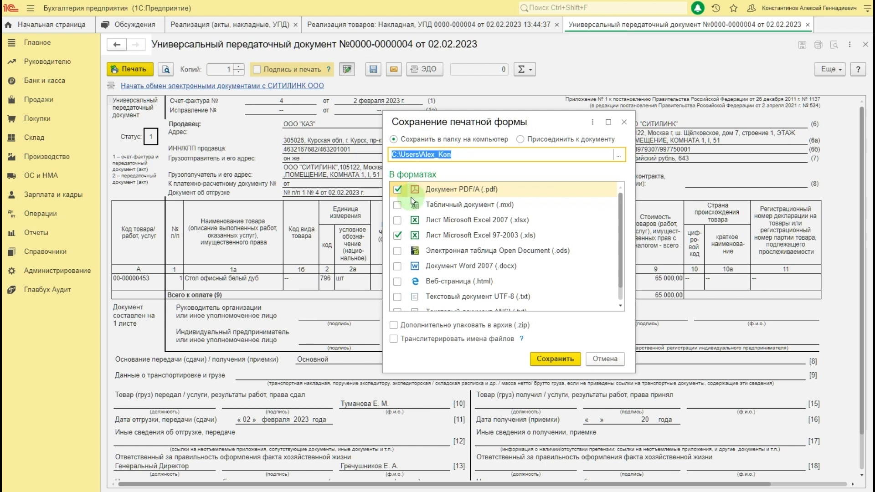
pyautogui.click(397, 190)
pyautogui.click(400, 236)
pyautogui.click(552, 360)
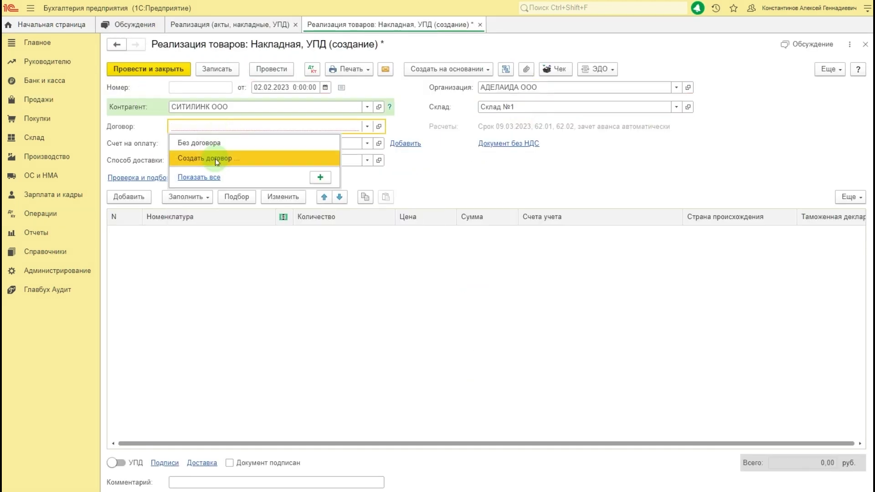
# Create and post a goods sale from АДЕЛАИДА ООО to СИТИЛИНК ООО under contract Основной for 10 Стол офисный белый дуб at 6 500 each.
pyautogui.click(215, 159)
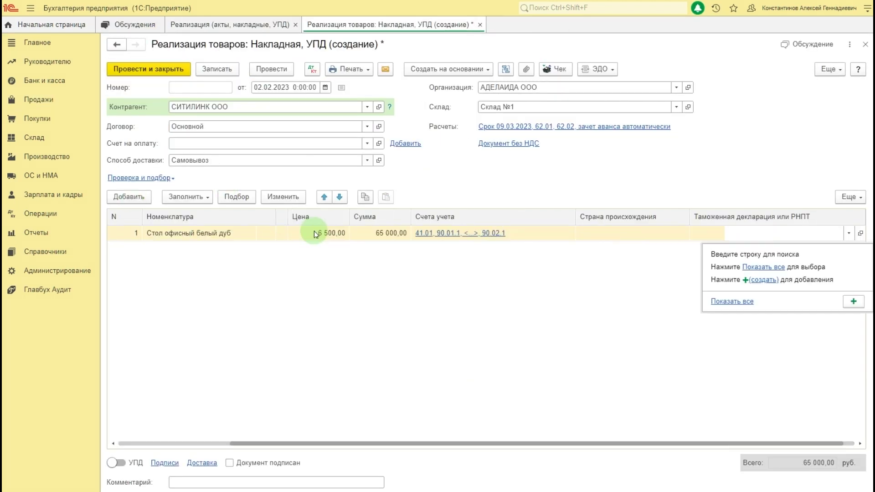
pyautogui.click(314, 231)
pyautogui.click(433, 250)
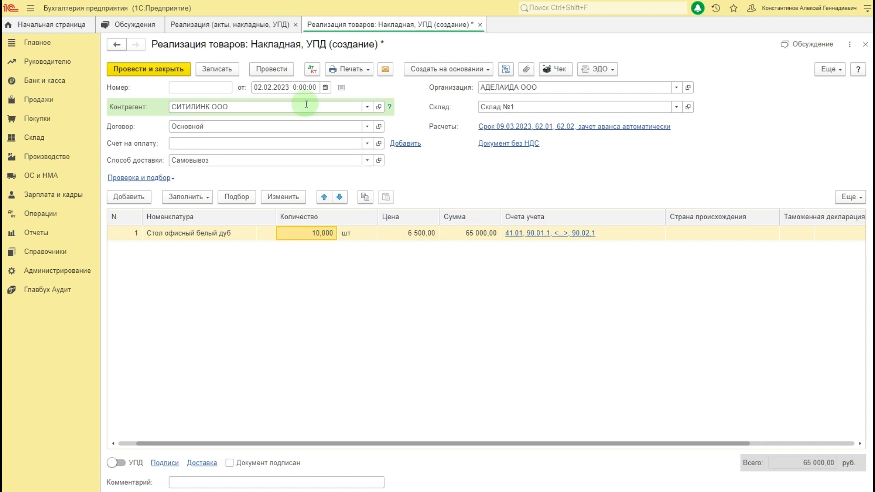
pyautogui.click(217, 69)
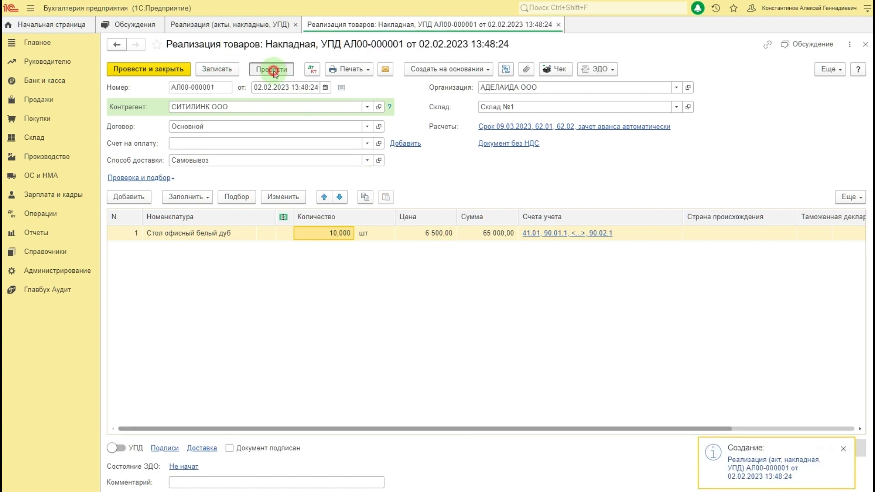
# Generate the накладная ТОРГ-12 print form for the АДЕЛАИДА ООО goods sale and print it.
pyautogui.click(358, 74)
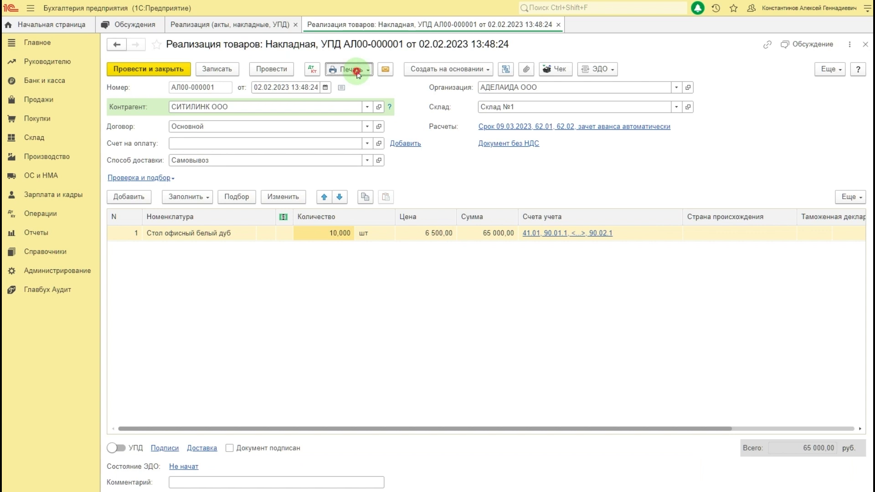
pyautogui.click(366, 90)
pyautogui.click(123, 68)
pyautogui.click(837, 18)
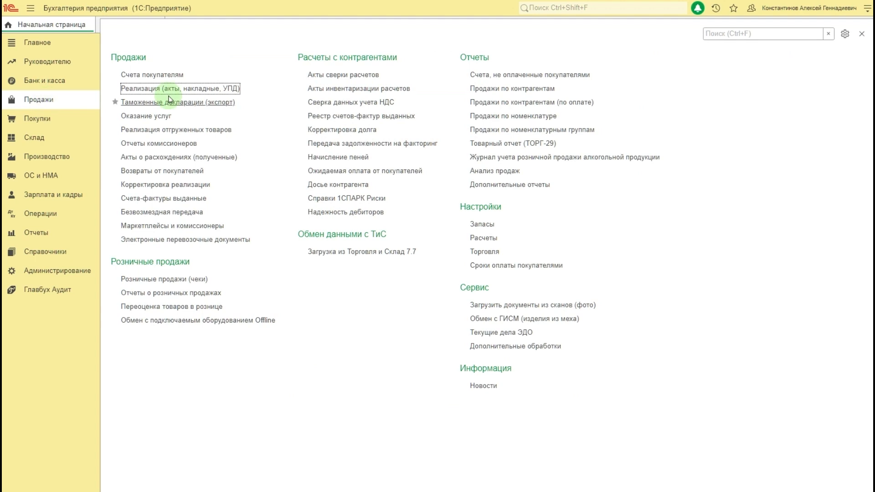
# Record a services sale from АДЕЛАИДА ООО to СИТИЛИНК ООО for 1 Услуги по охране склада at 100 000, and print its Акт об оказании услуг.
pyautogui.click(220, 70)
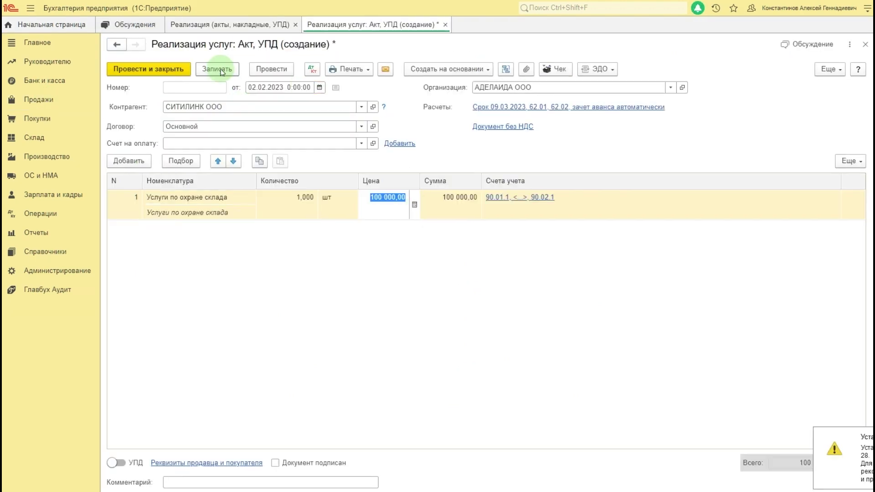
pyautogui.click(363, 69)
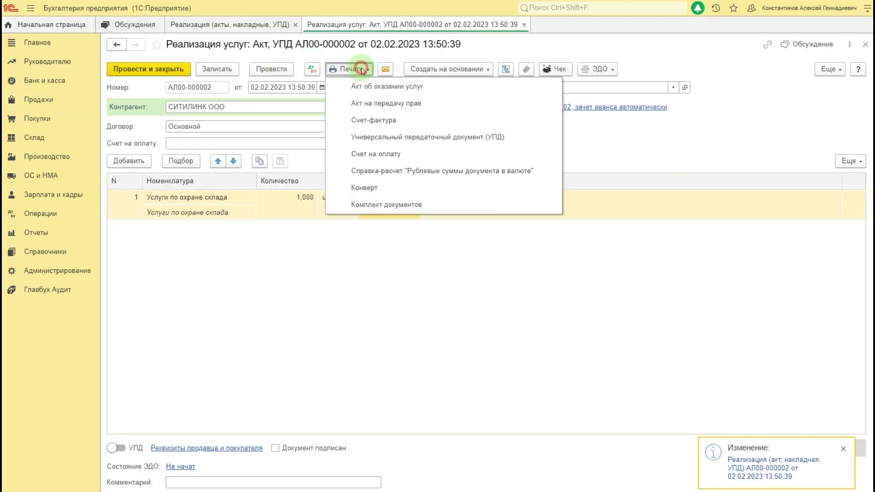
pyautogui.click(369, 93)
pyautogui.click(122, 68)
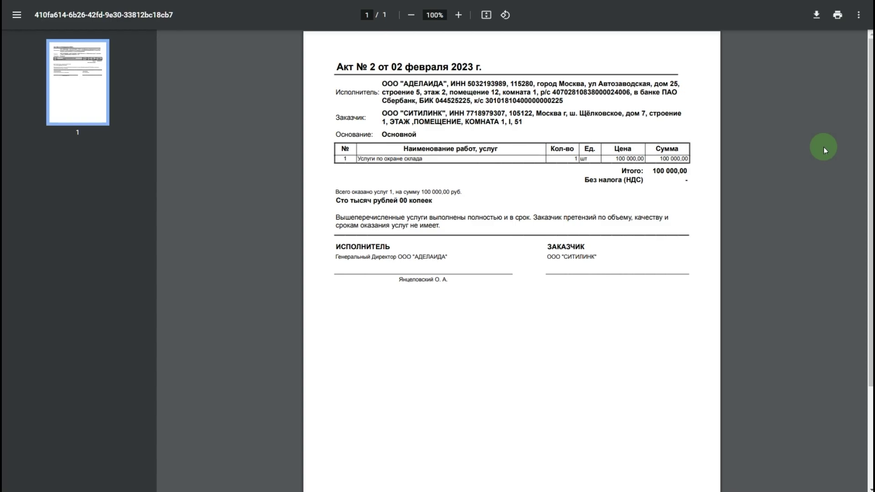
pyautogui.click(838, 16)
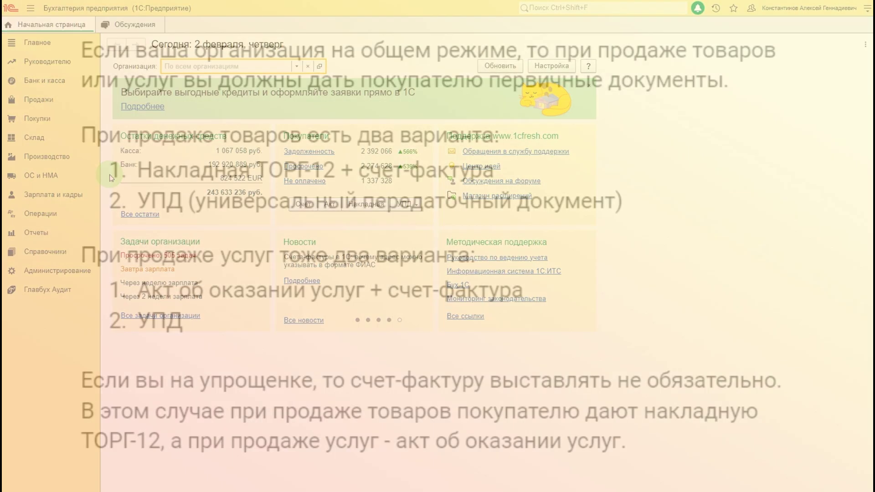